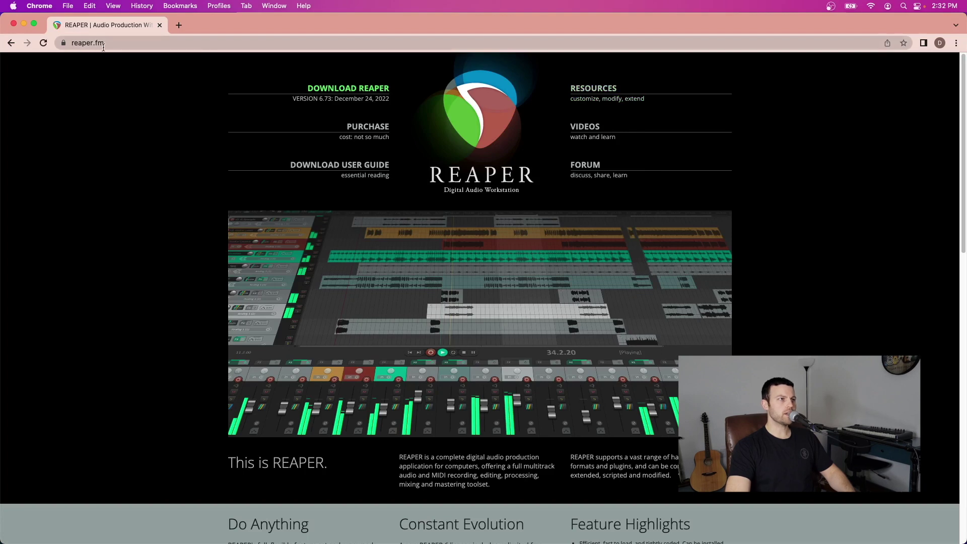
Show the Resources list on the reaper.fm homepage
click(608, 90)
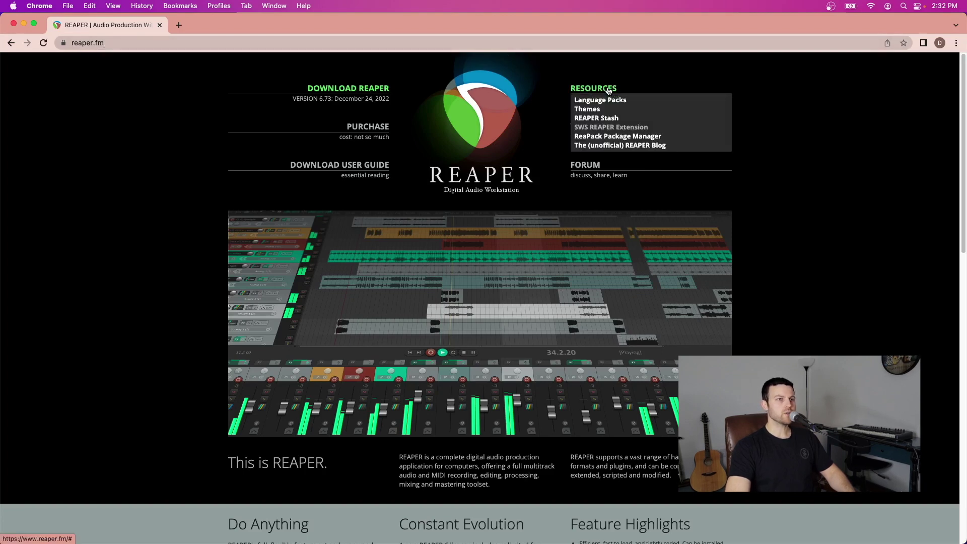
Open the SWS REAPER Extension website and scroll down to its macOS downloads
click(632, 130)
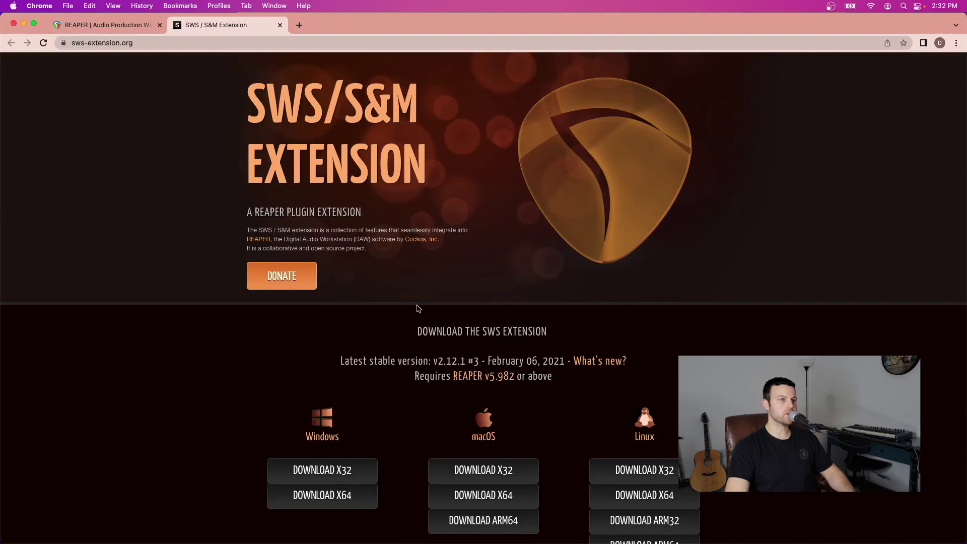
scroll(338, 247, down, 3)
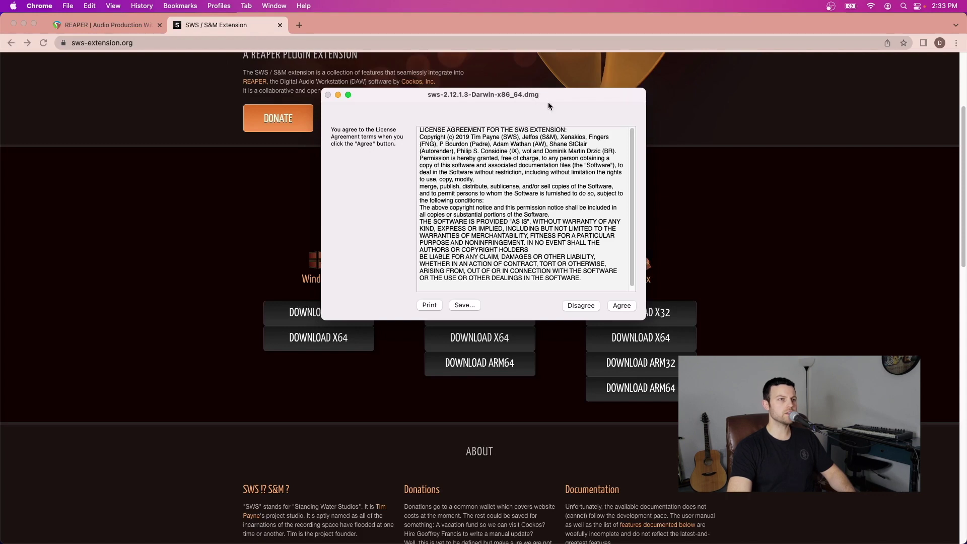
Accept the SWS license, install reaper_sws-x86_64.dylib into UserPlugins, and close the disk image
key(Return)
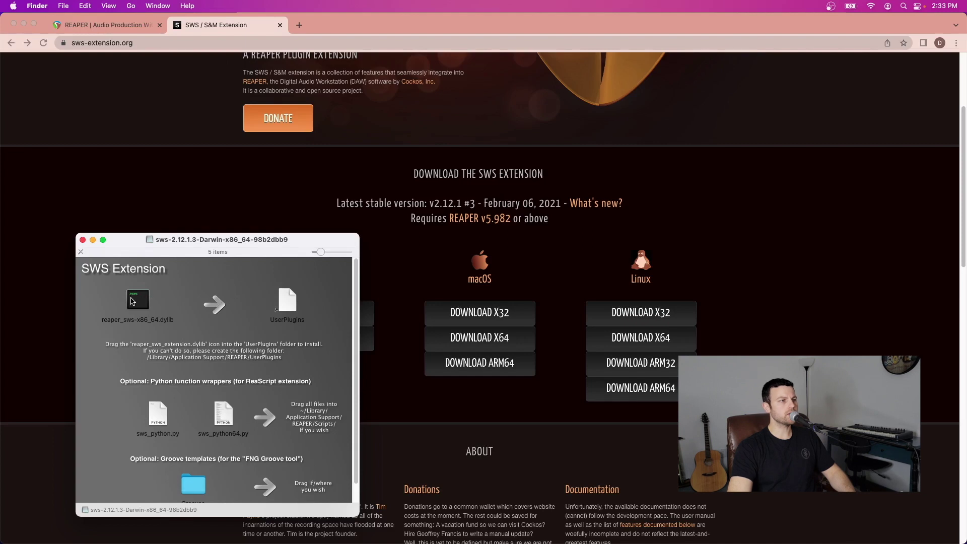
drag(134, 302, 289, 300)
scroll(209, 355, down, 1)
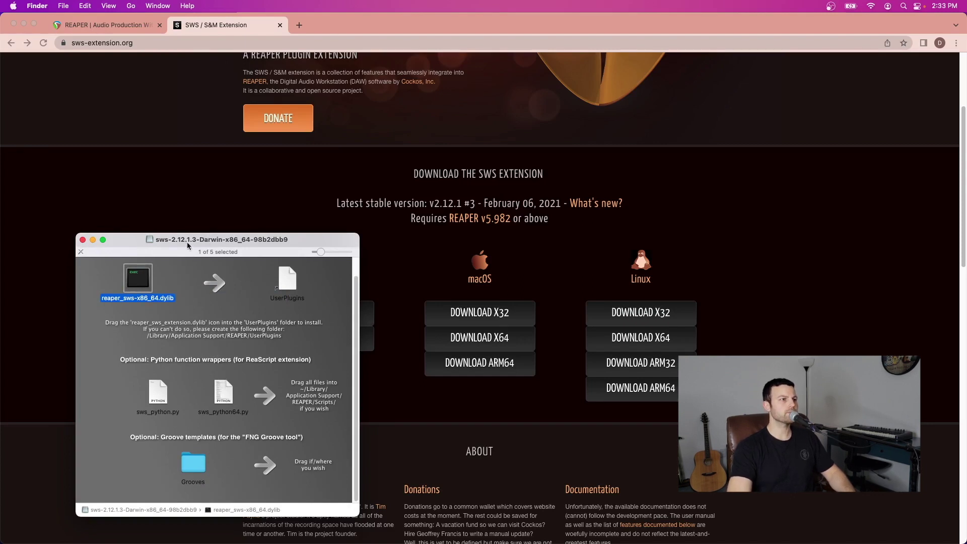
click(83, 241)
Launch REAPER, save a new empty project as 'SWS Color', and maximize its window
mouse_move(492, 529)
click(465, 525)
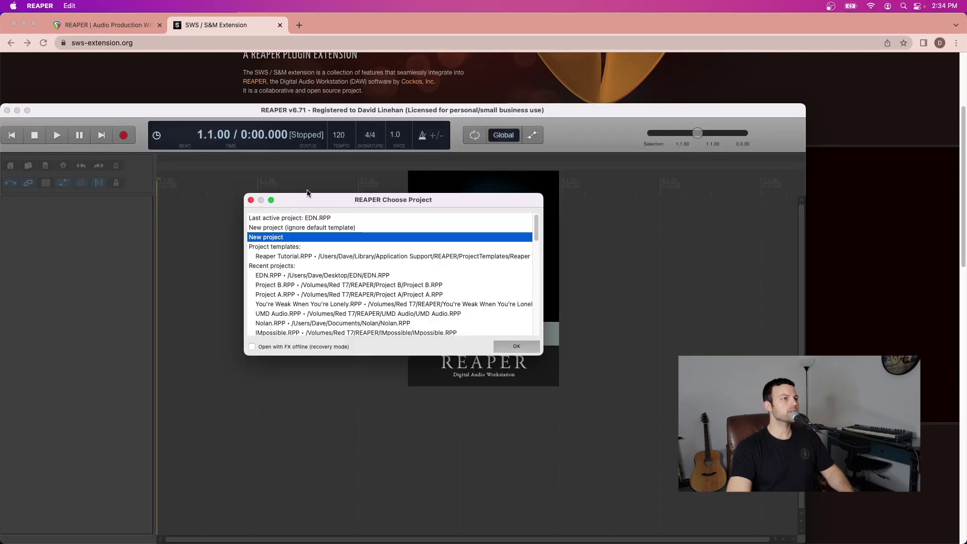
key(Return)
text(SWS Color)
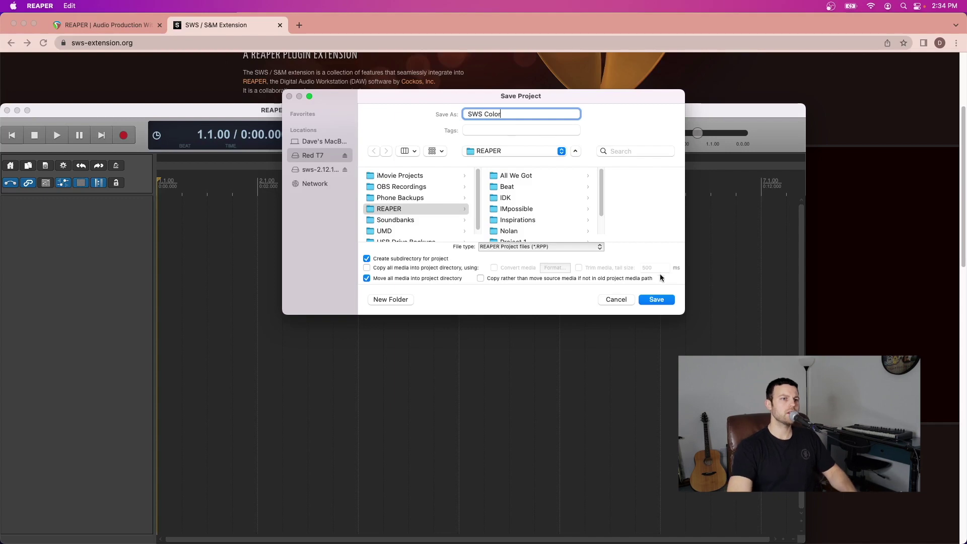
click(656, 299)
double_click(85, 115)
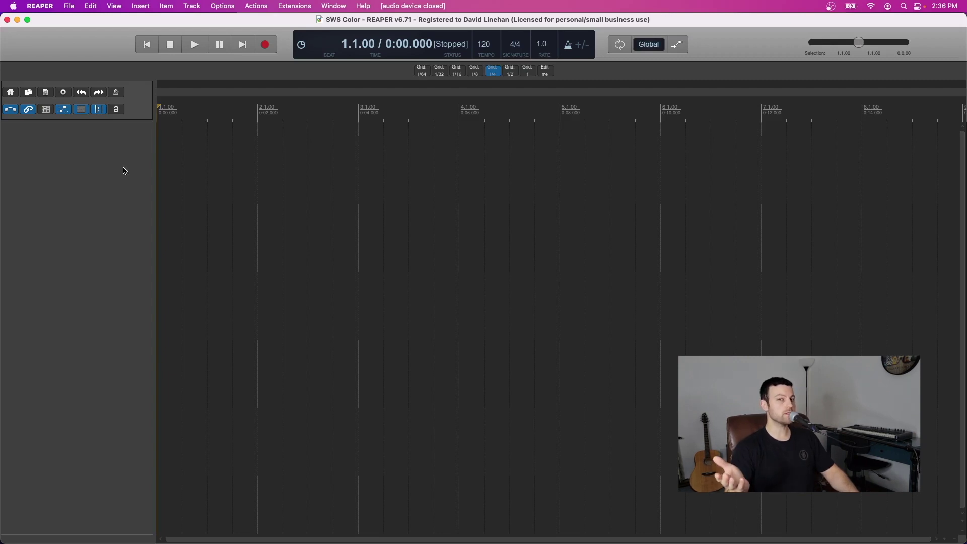
click(295, 7)
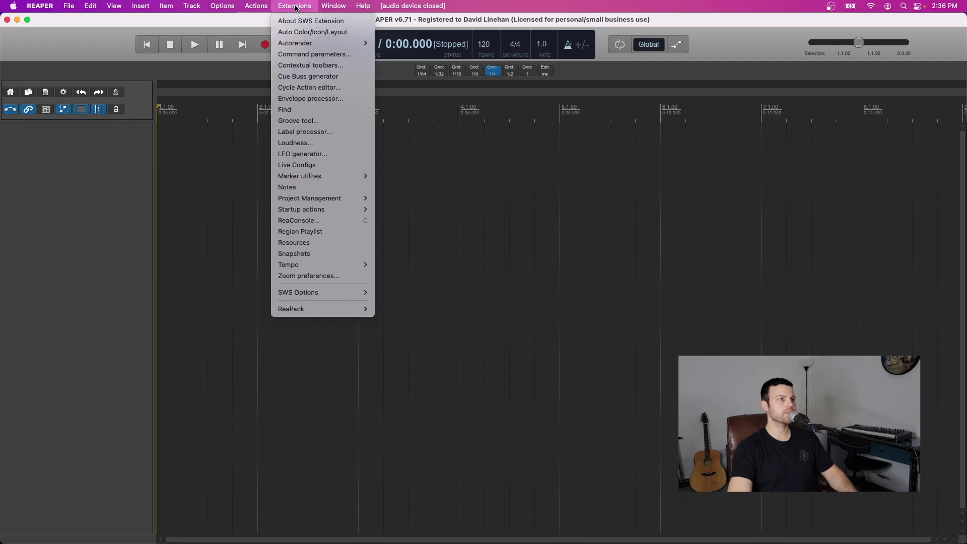
Open Extensions > Auto Color/Icon/Layout, move it higher, and review the 23 preset rules
click(311, 32)
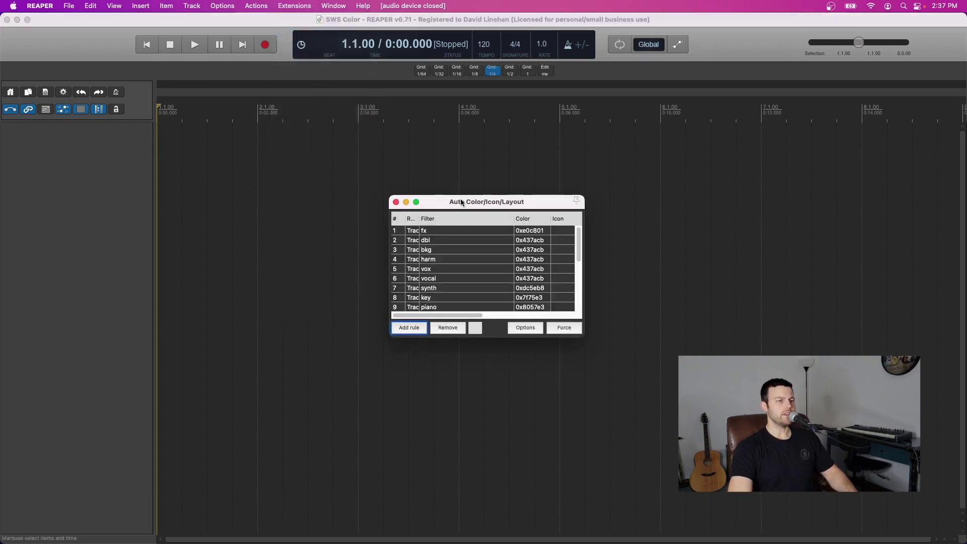
drag(461, 201, 457, 161)
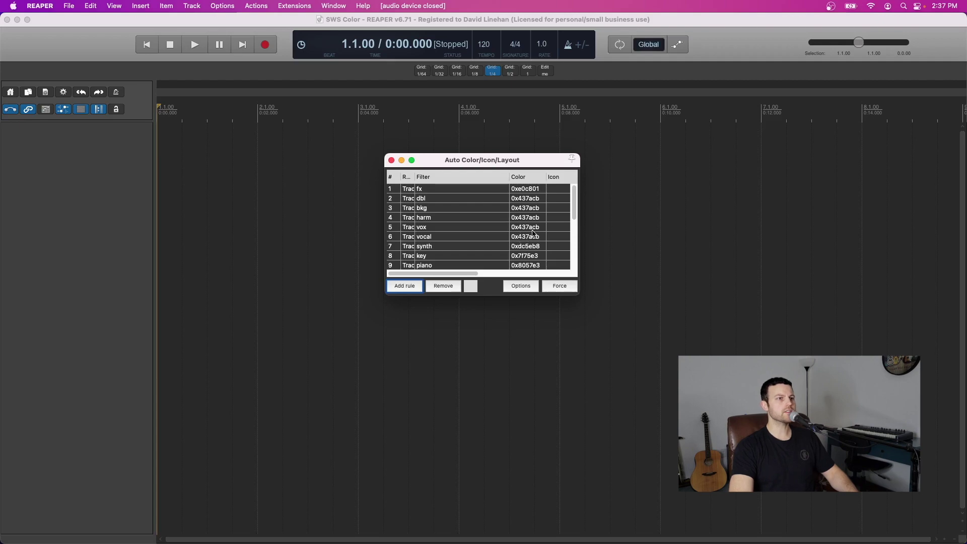
scroll(476, 212, down, 5)
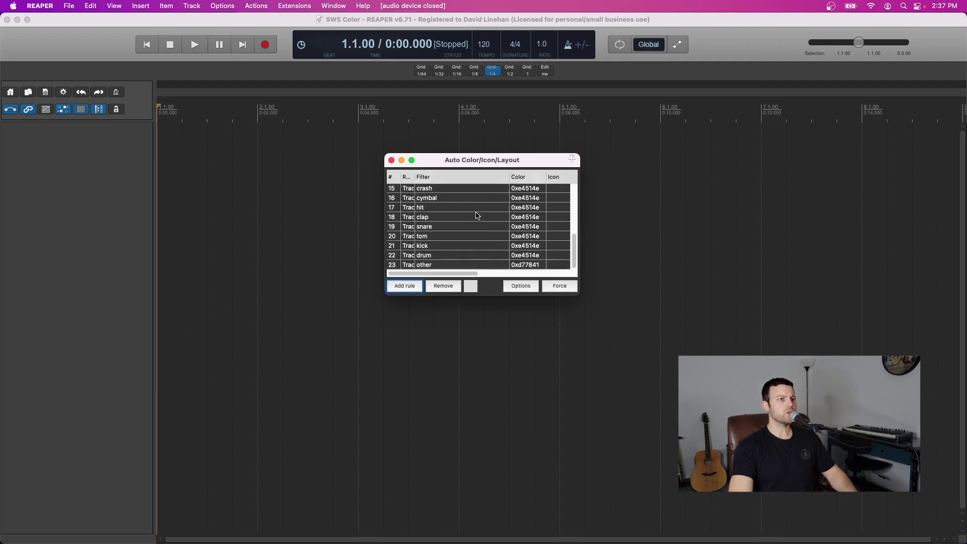
scroll(477, 215, up, 5)
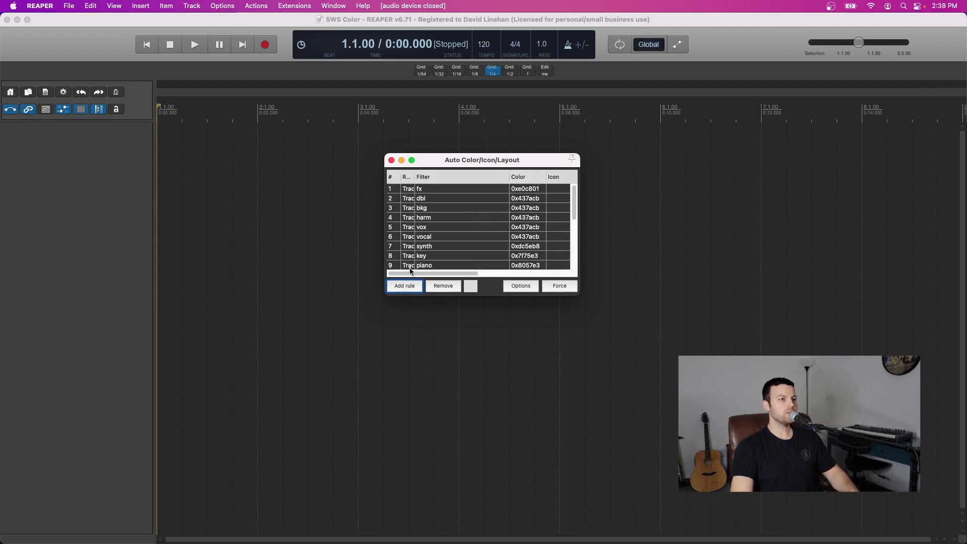
Add rule 24 and begin editing its '(name)' filter
click(408, 287)
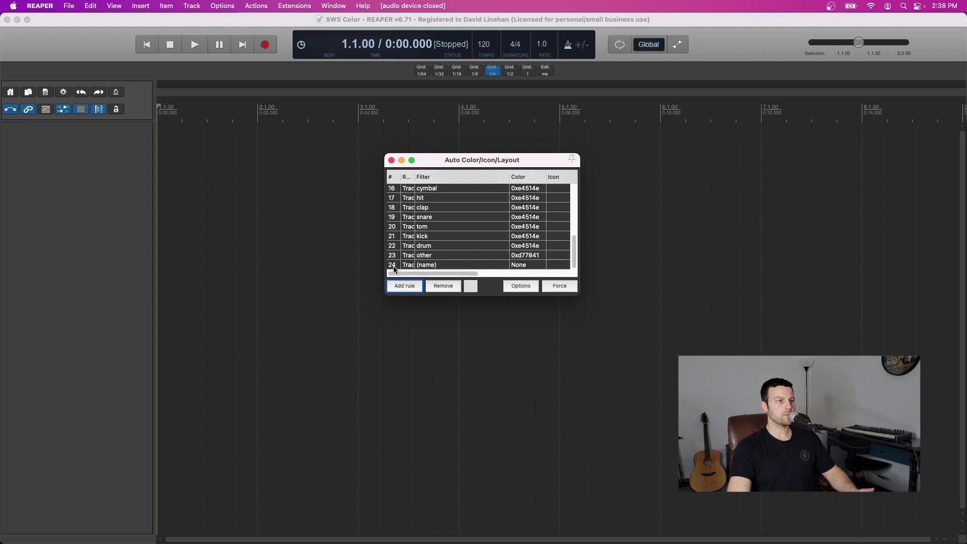
double_click(427, 265)
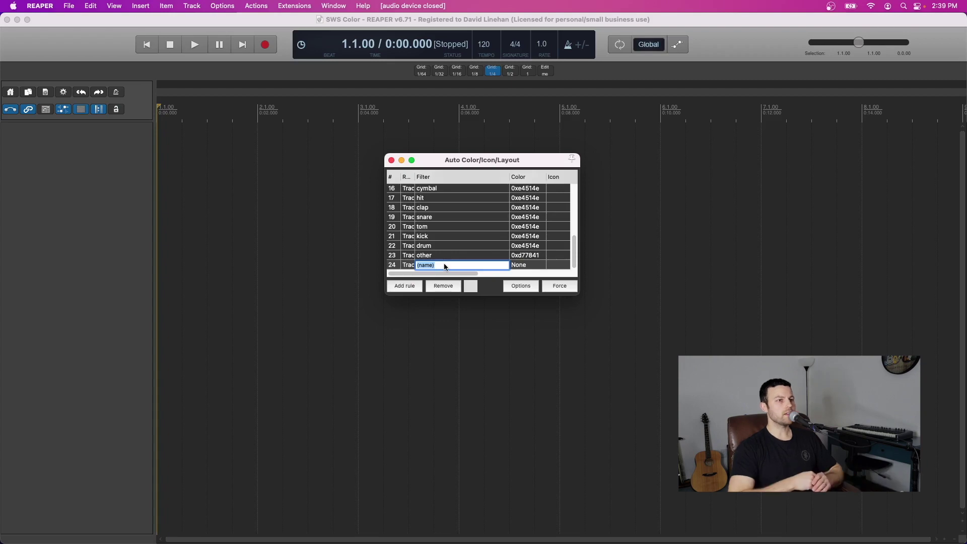
Set rule 24's name filter to 'gtr1' and bring up its color choices
text(g)
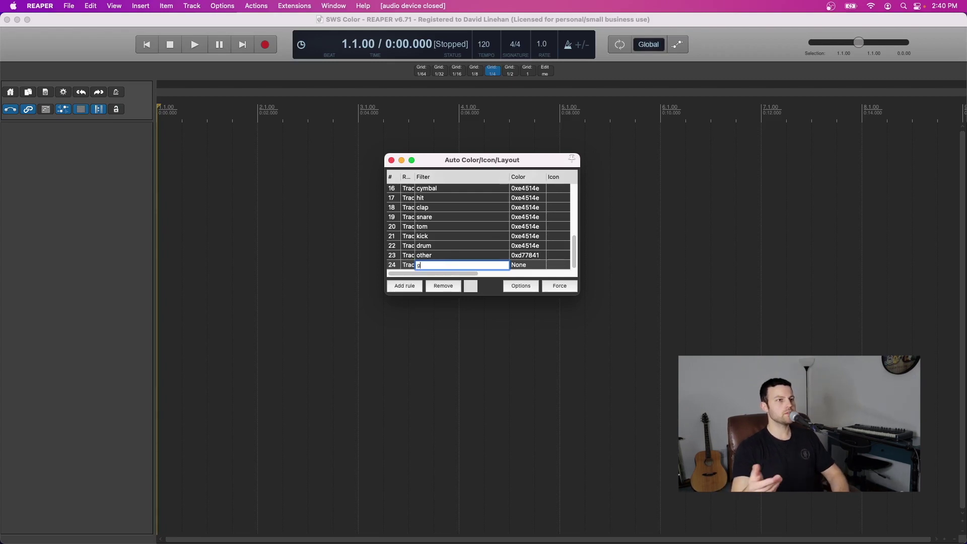
text(gtr)
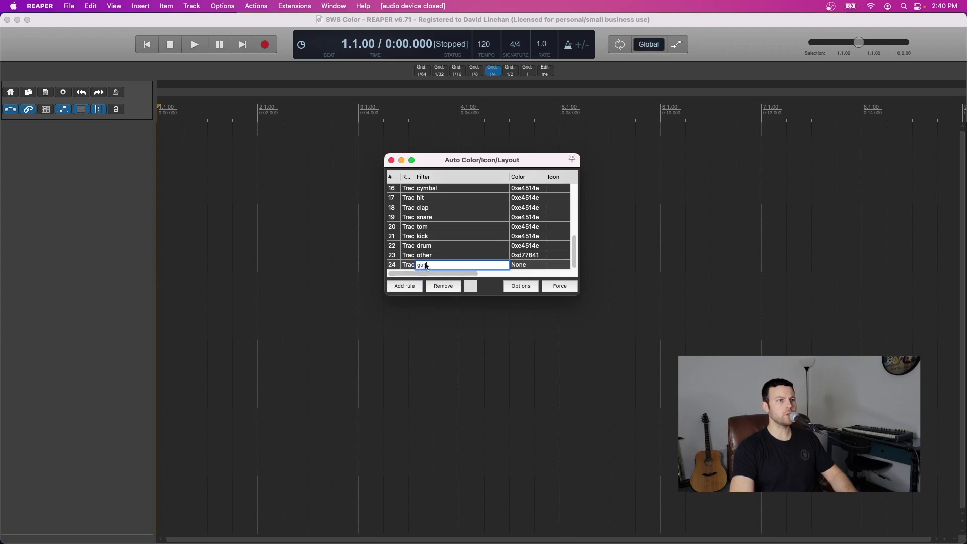
click(528, 267)
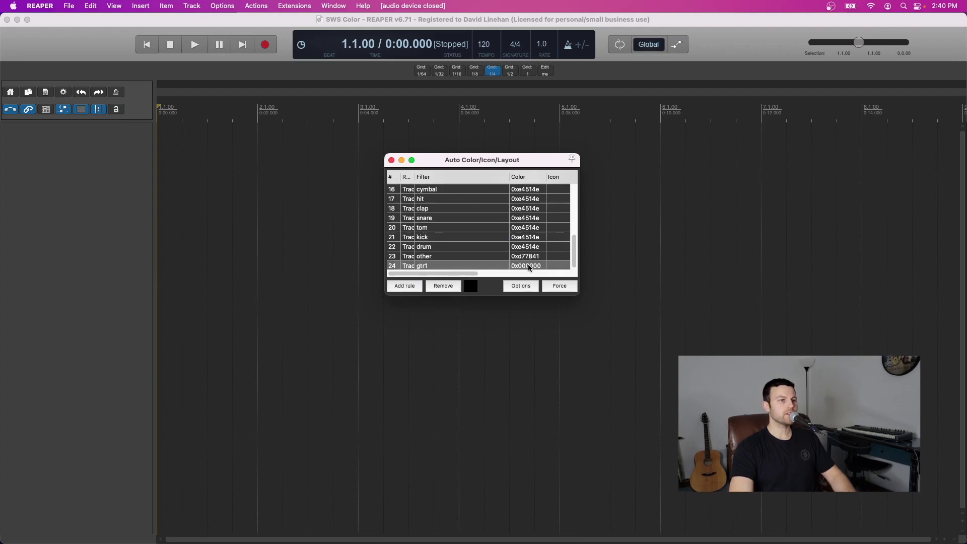
right_click(529, 268)
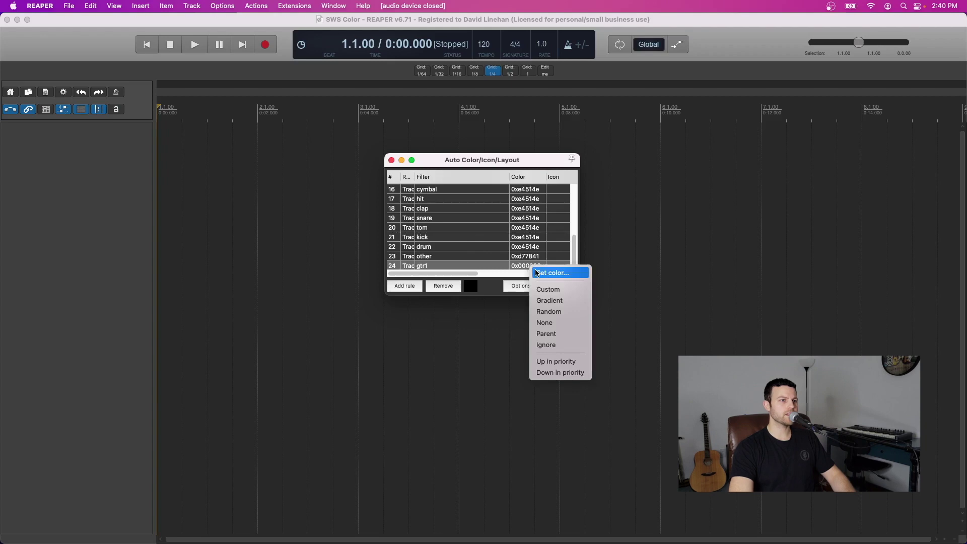
Give the gtr1 rule the custom green 0x33cc12 from the color wheel, then close the picker
click(553, 272)
drag(134, 301, 631, 160)
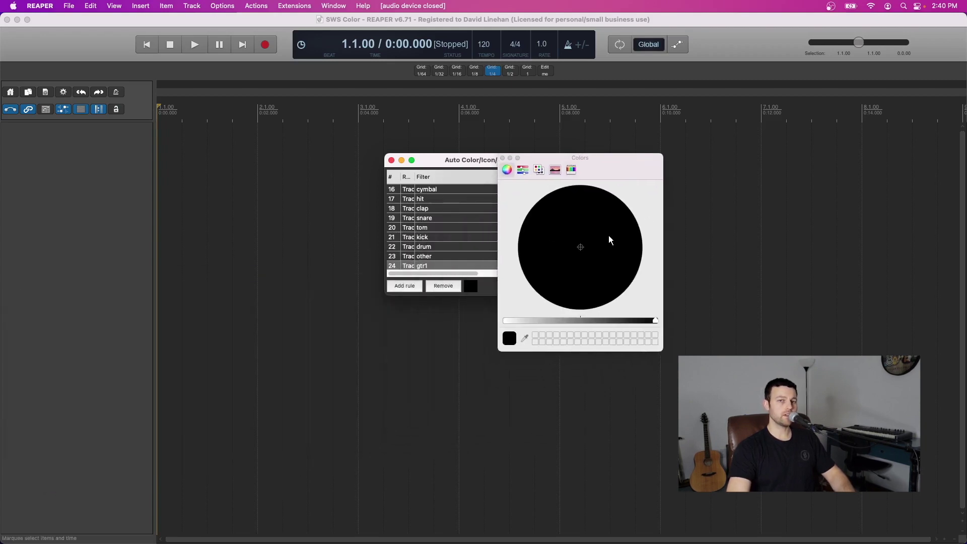
click(522, 171)
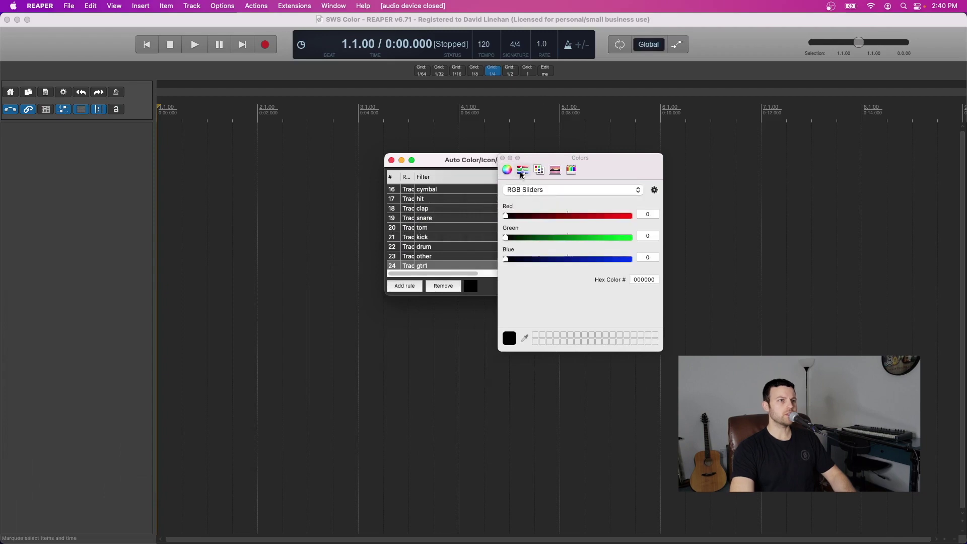
click(507, 170)
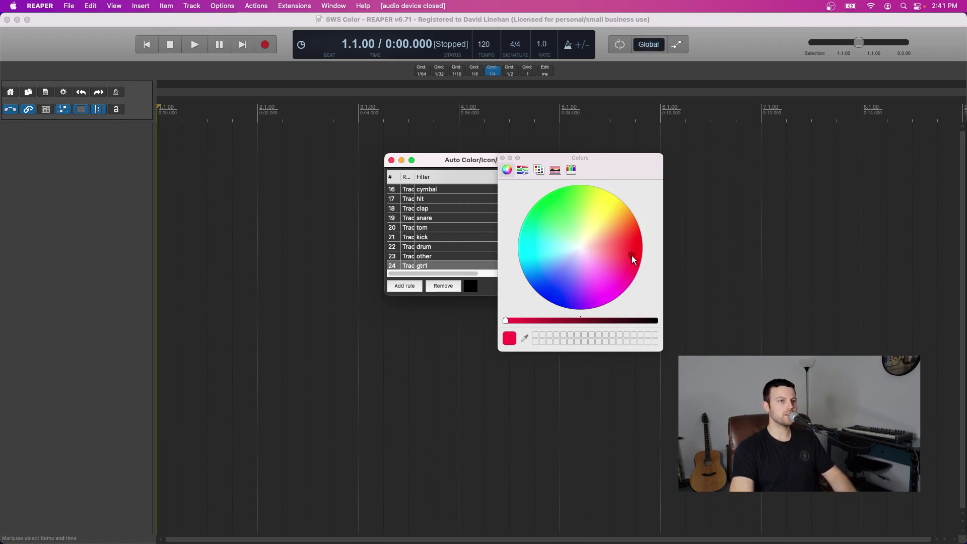
drag(631, 255, 542, 209)
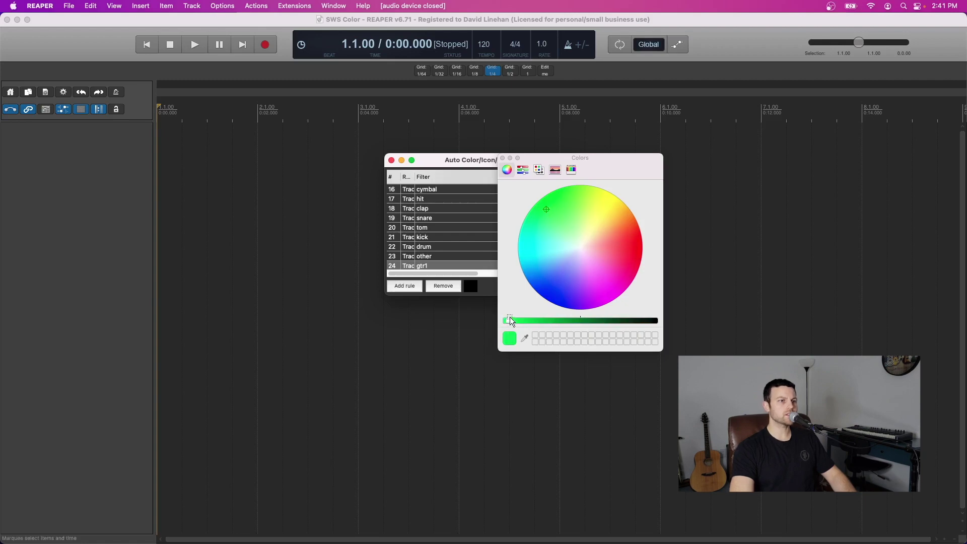
drag(506, 319, 521, 313)
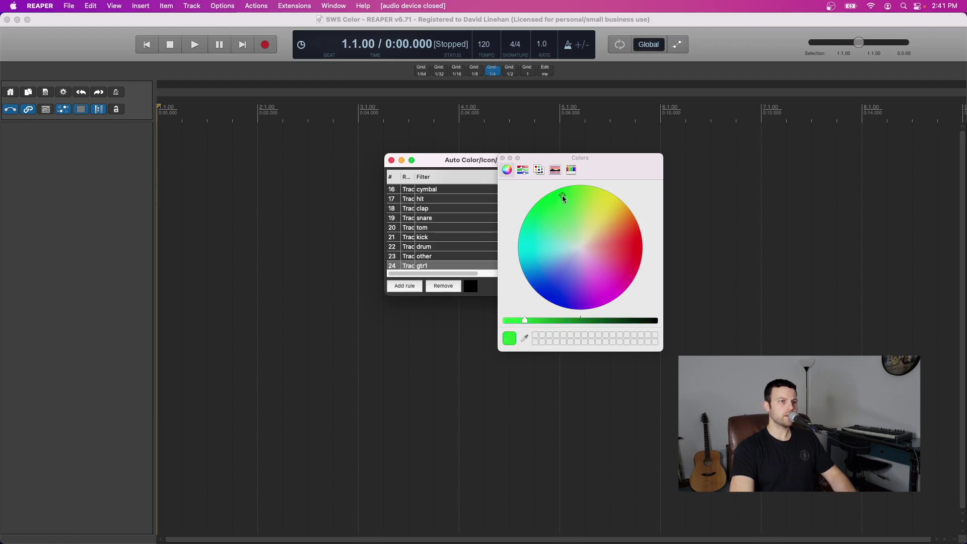
drag(524, 322, 530, 323)
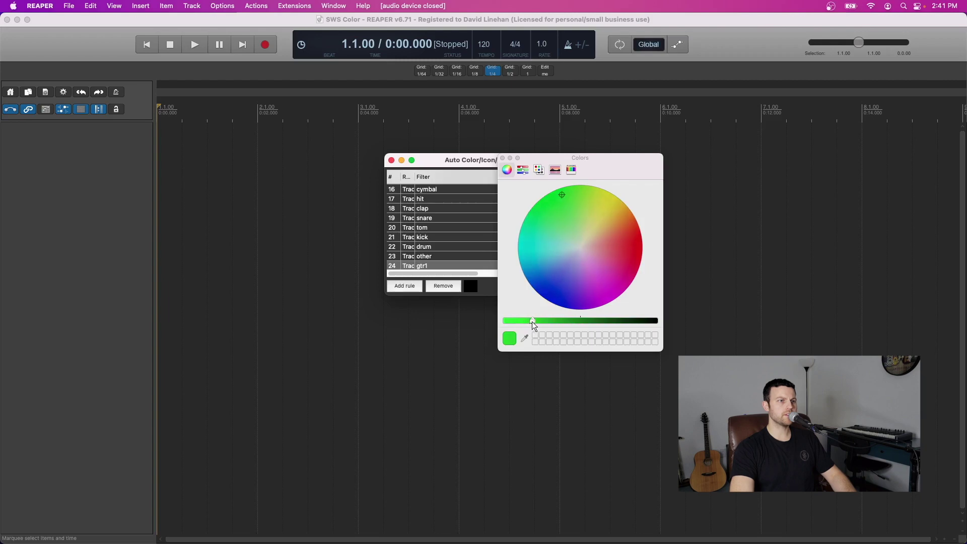
click(523, 170)
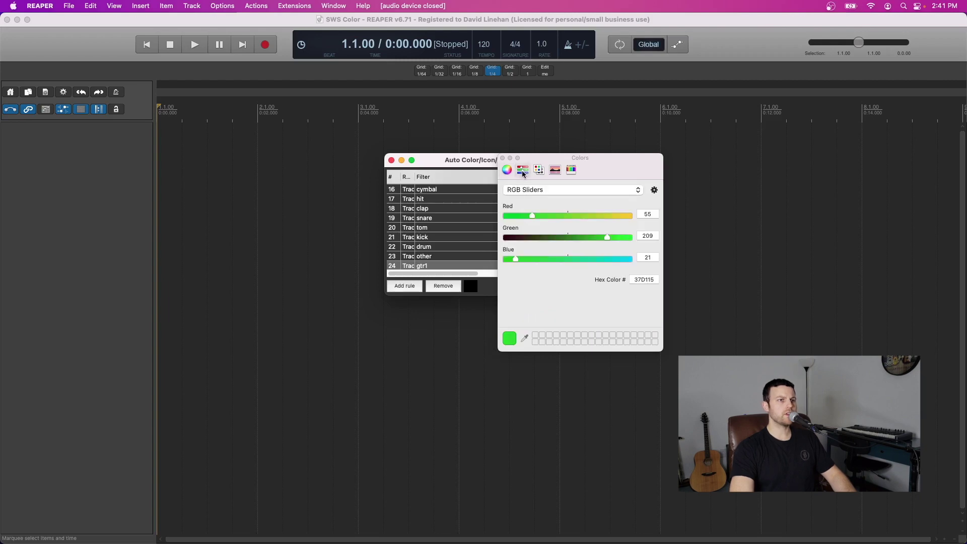
click(634, 277)
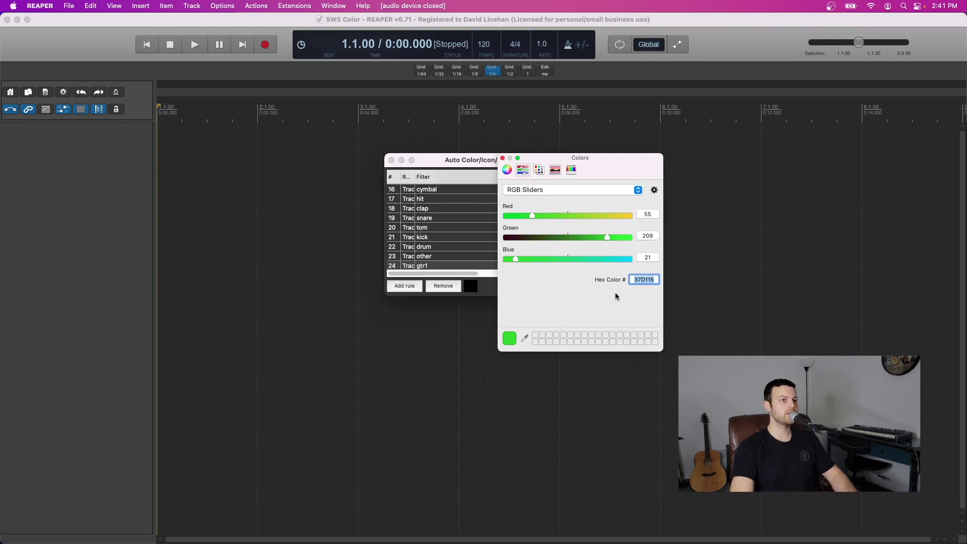
click(506, 170)
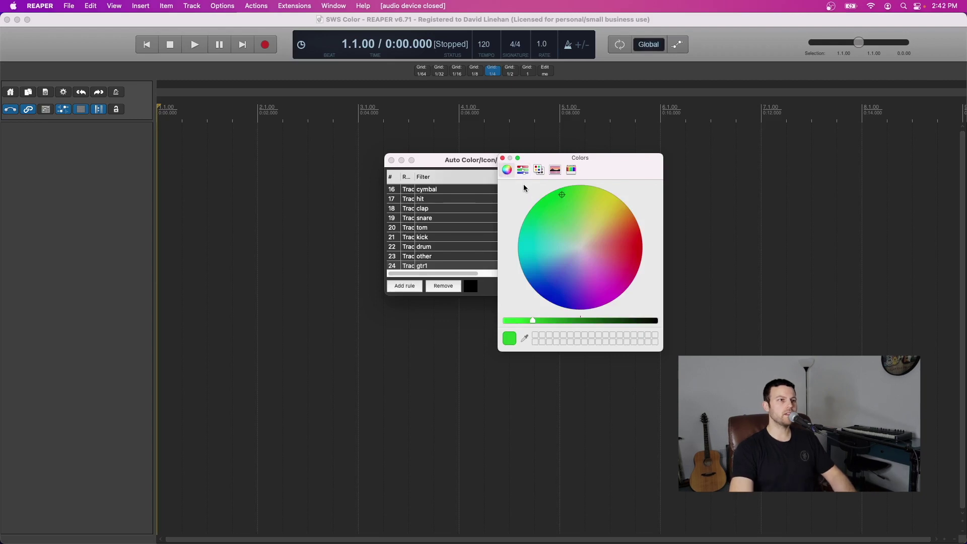
click(502, 159)
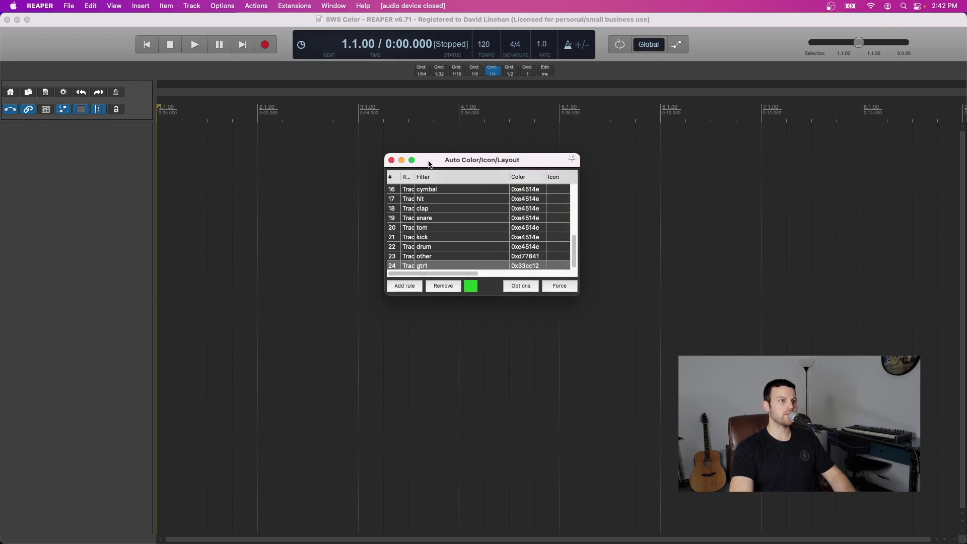
Insert a new track and name it 'Lead gtr1'
double_click(58, 160)
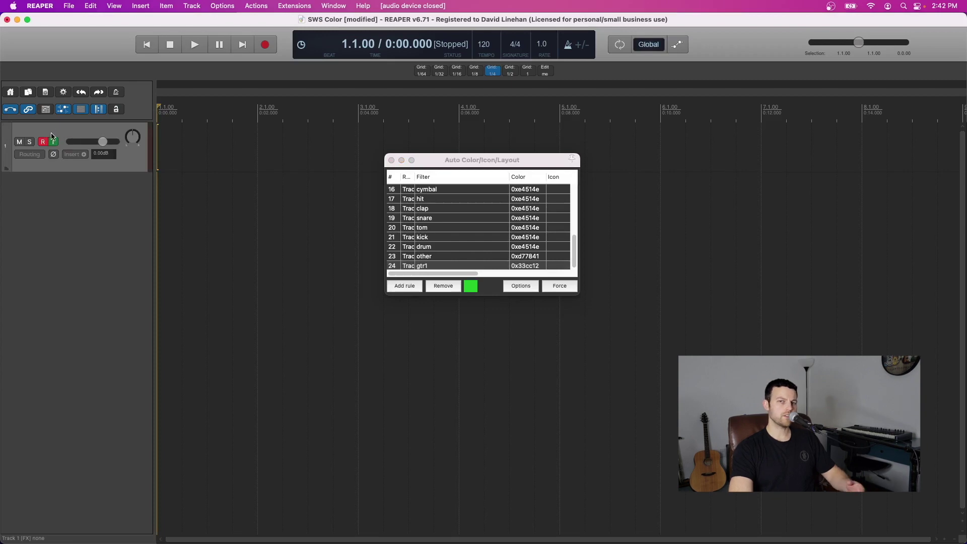
double_click(52, 135)
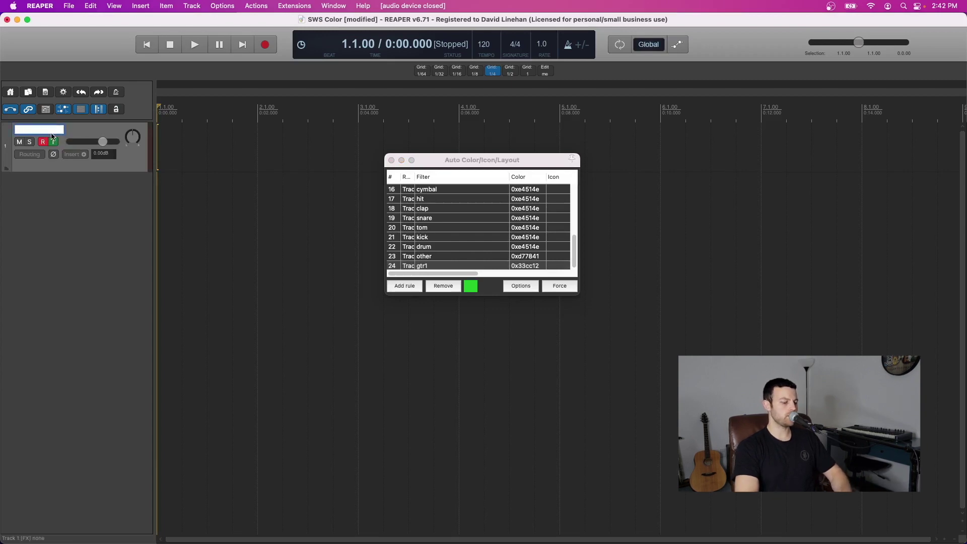
text(Lead gtr1)
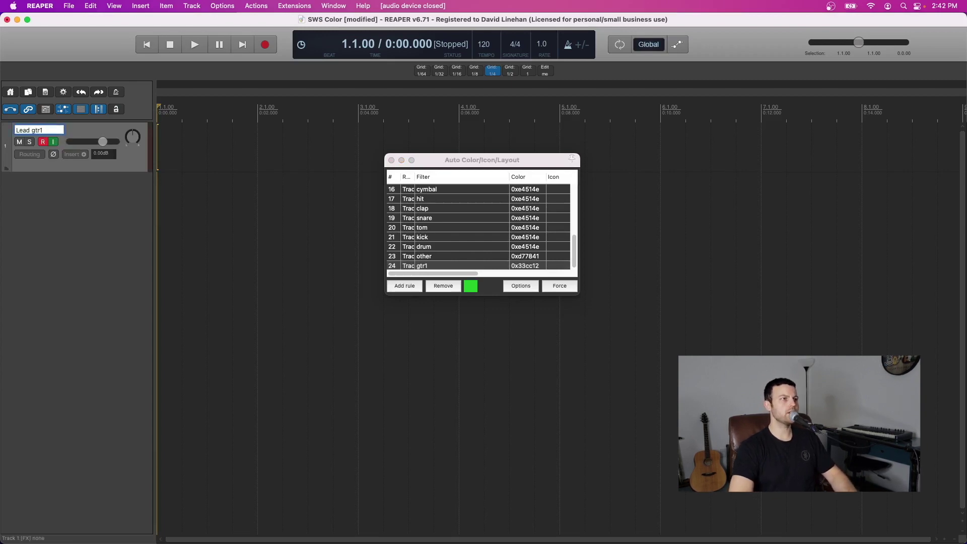
key(Return)
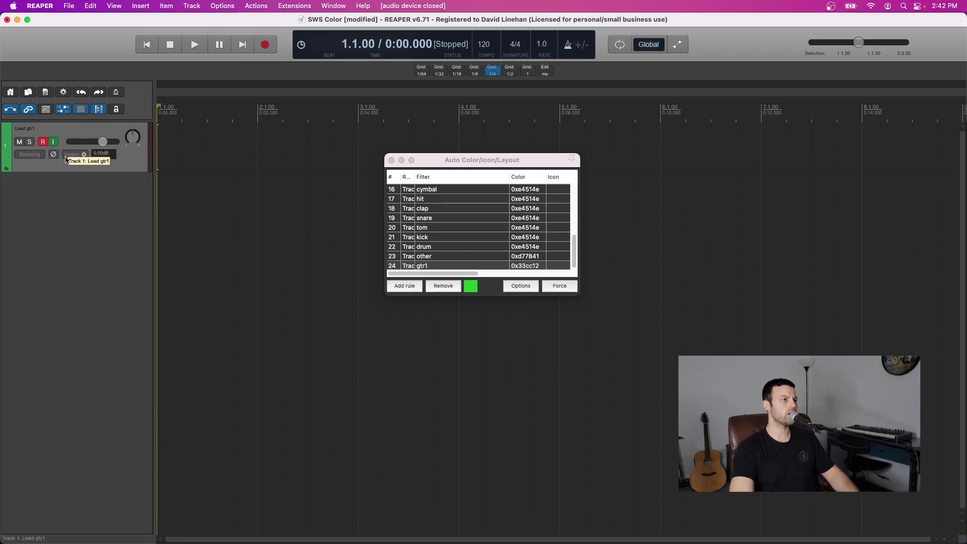
Make the Lead gtr1 track taller and check its input, leaving it on Input 2
drag(75, 172, 69, 189)
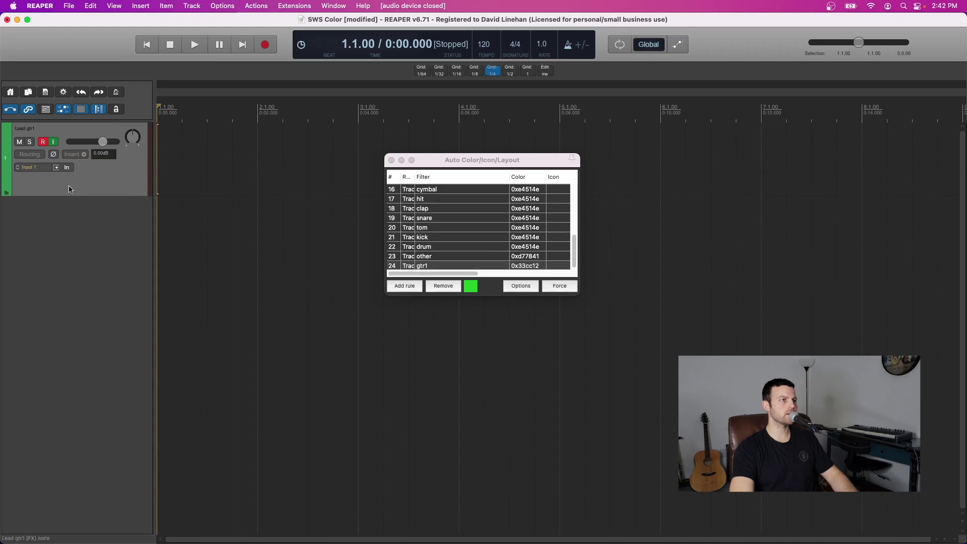
click(36, 167)
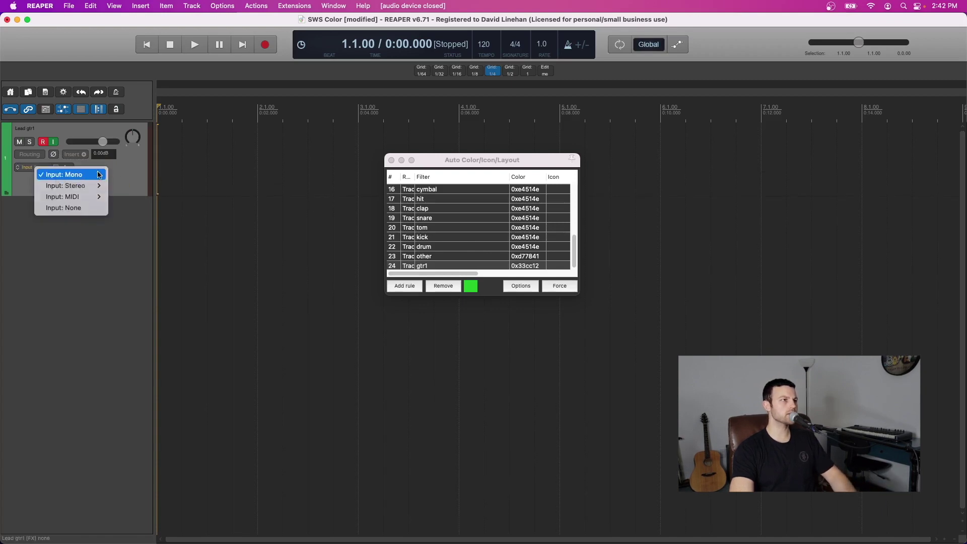
click(34, 159)
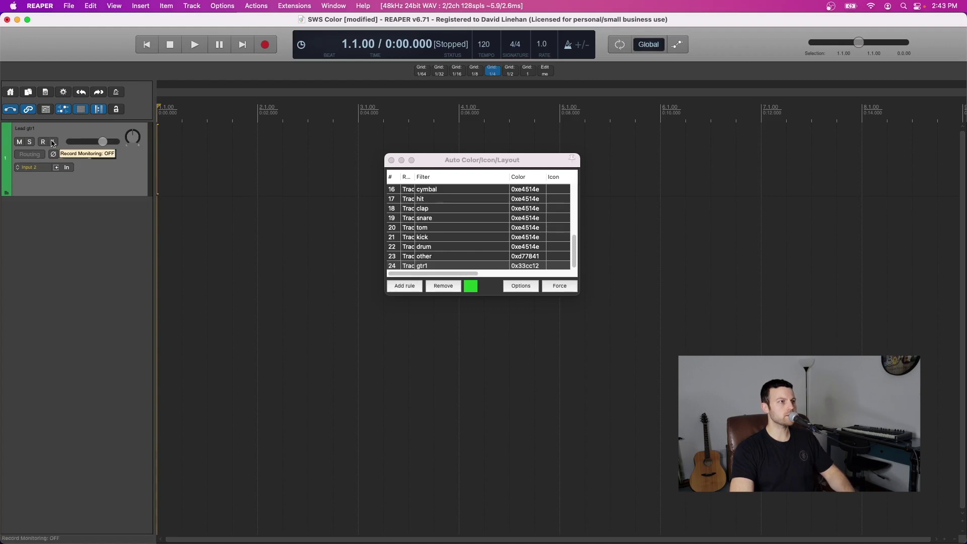
Arm and monitor Lead gtr1, then record a short take as a green audio item
click(52, 142)
click(43, 142)
click(265, 45)
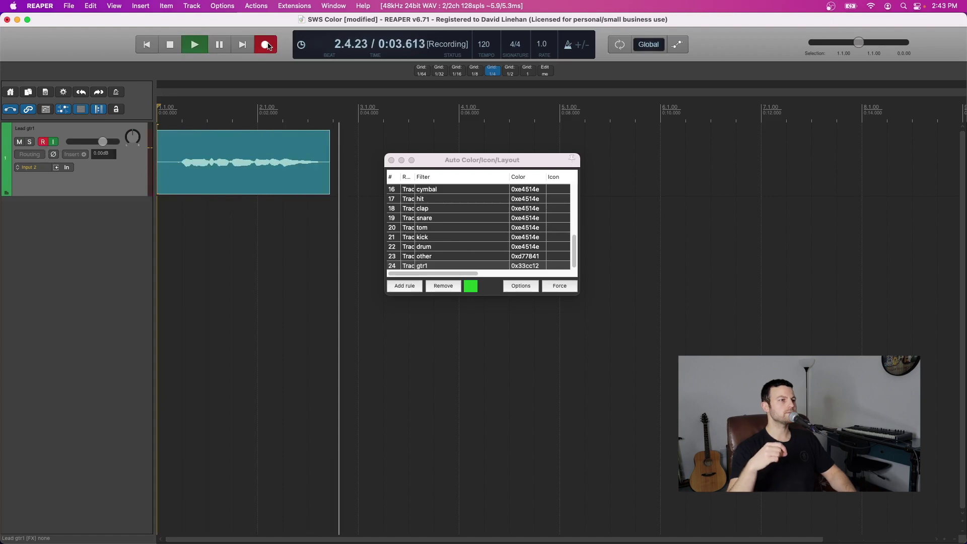
click(266, 45)
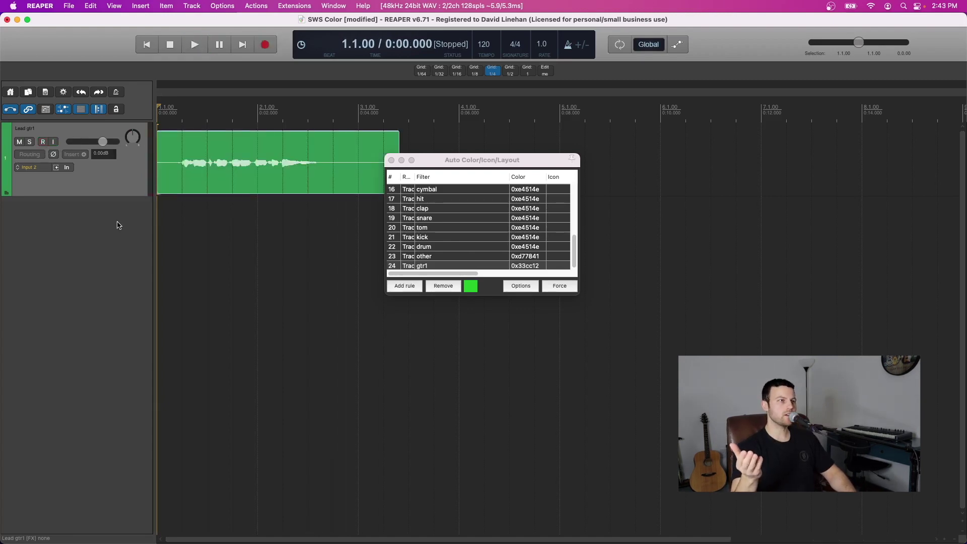
scroll(226, 242, up, 2)
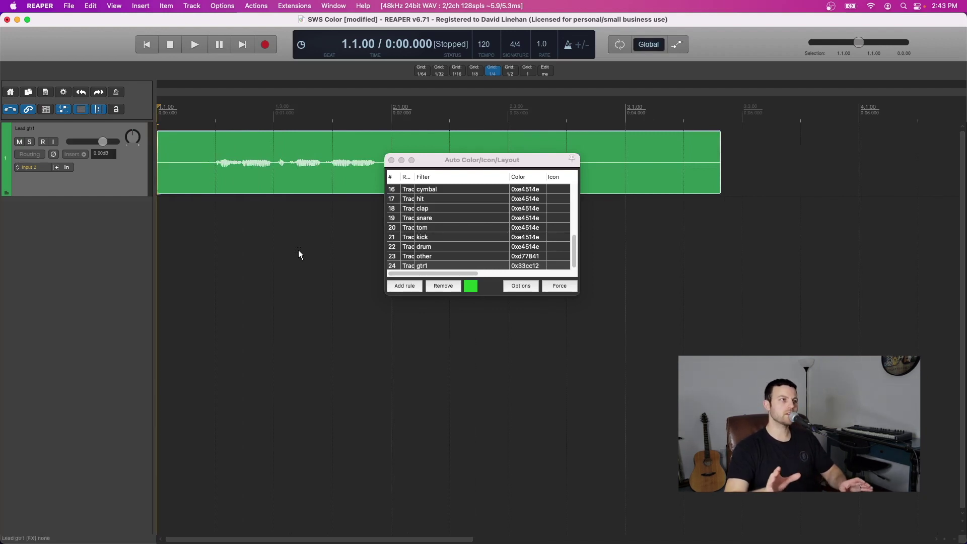
Add a second track named Rhythm gtr1 and copy the Lead gtr1 recording onto it
double_click(47, 220)
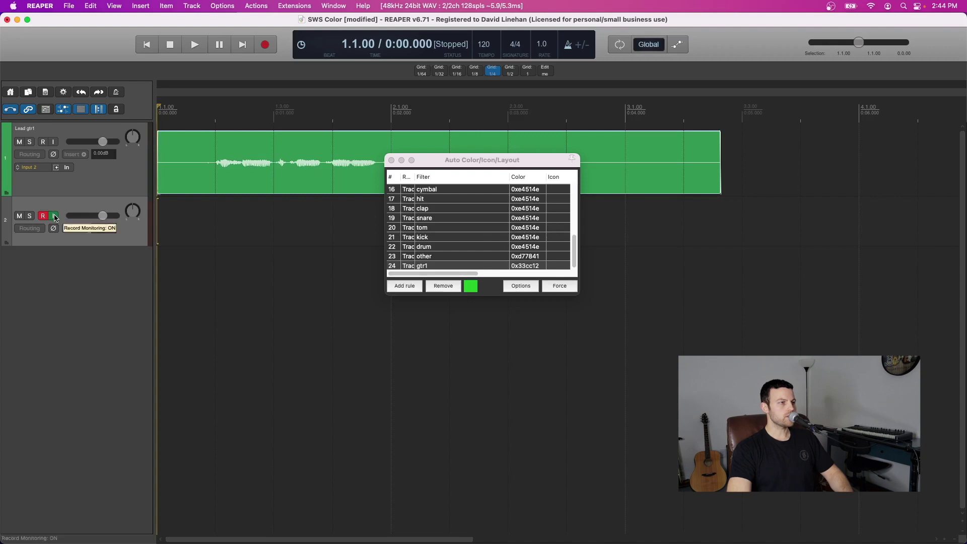
text(Rhythm gtr1)
key(Return)
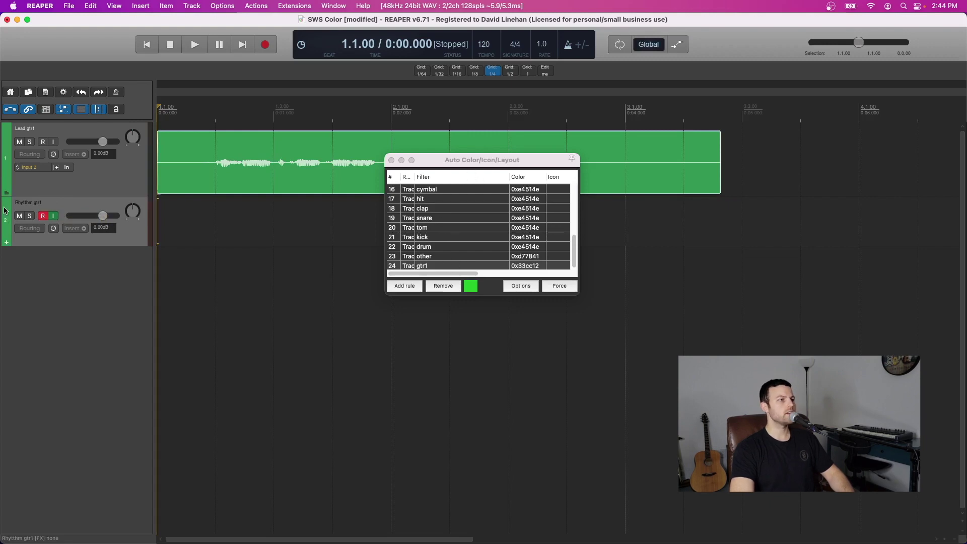
drag(229, 172, 249, 209)
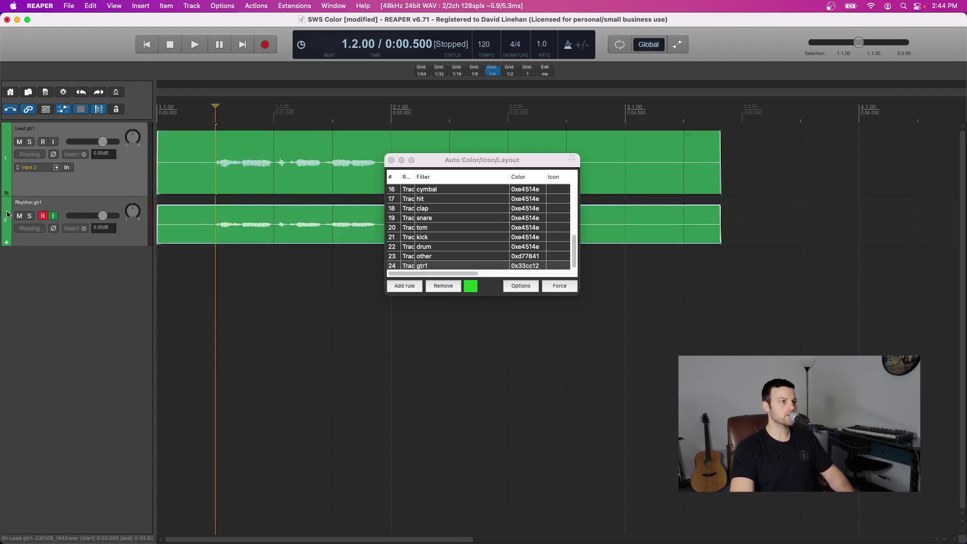
Remove both guitar tracks and delete the gtr1 rule 24 from the auto color list
right_click(77, 201)
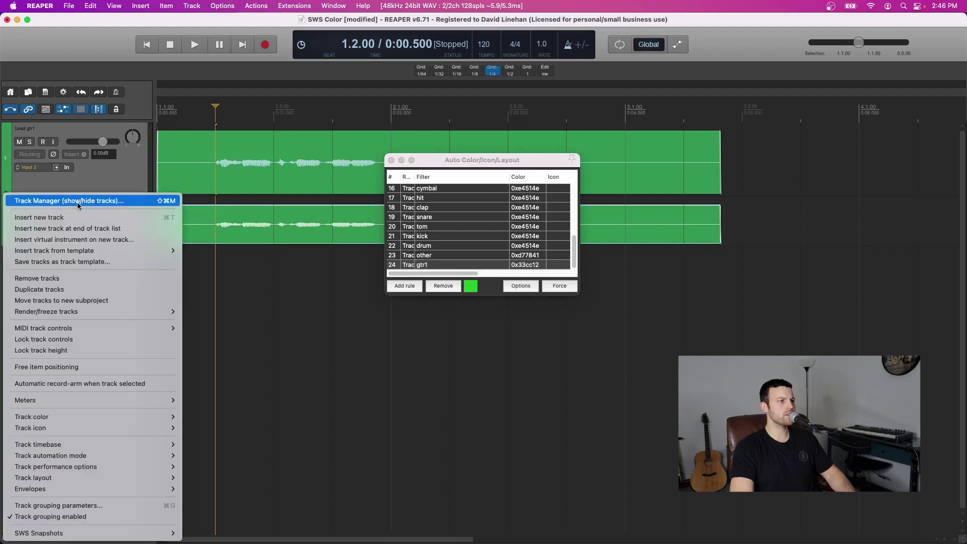
click(75, 280)
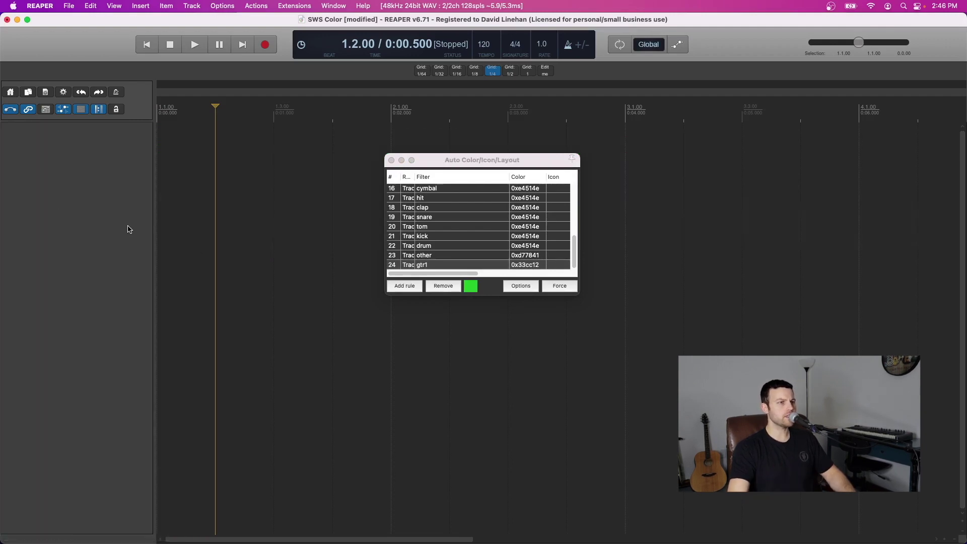
click(436, 265)
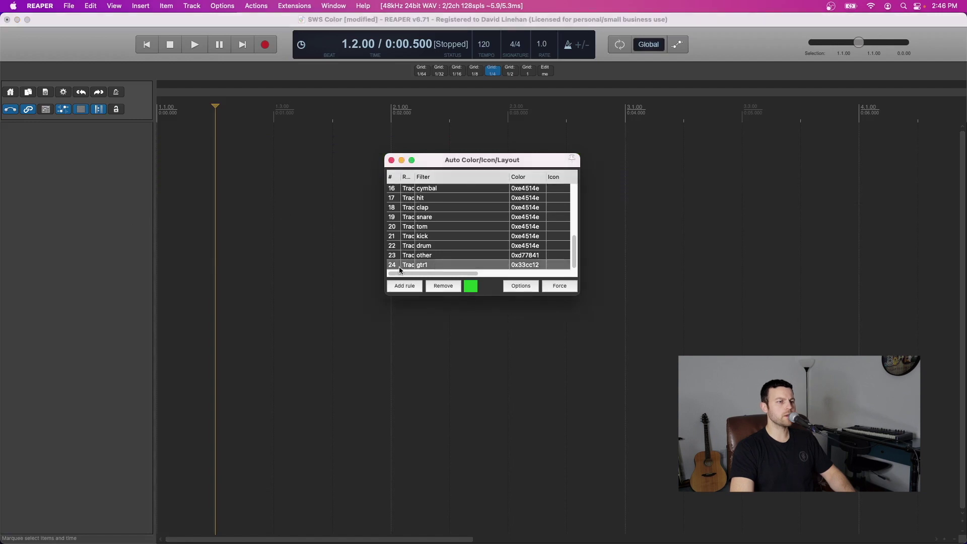
click(443, 286)
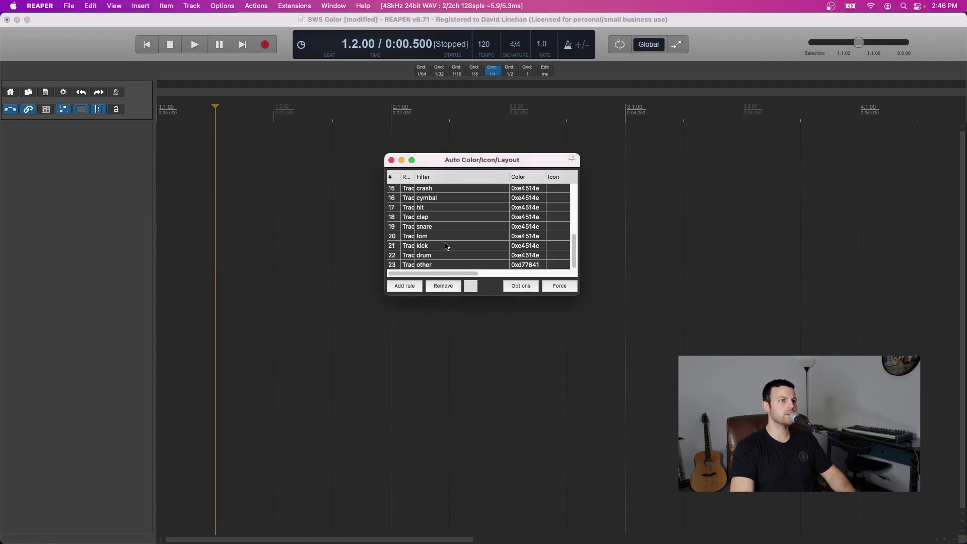
Undo the track removal to restore the Lead gtr1 track
scroll(445, 246, up, 5)
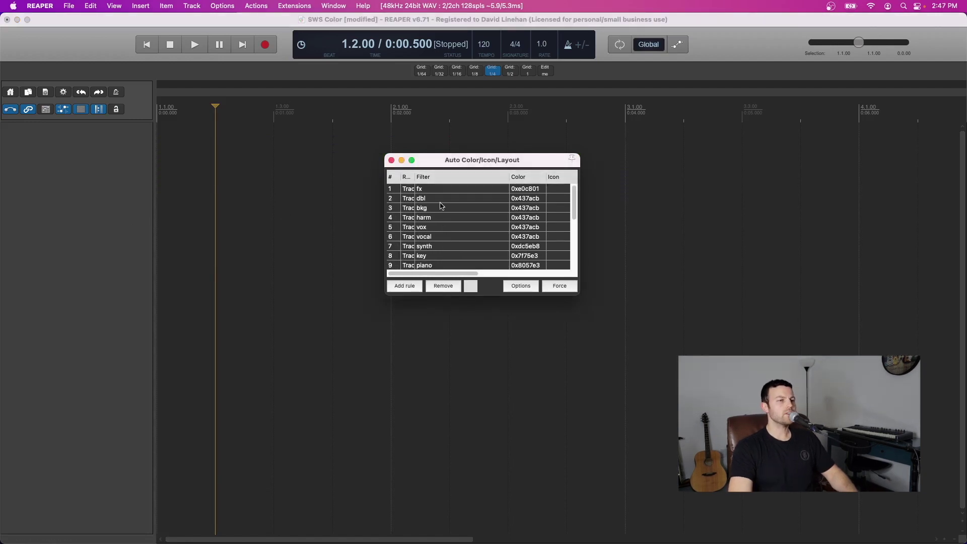
scroll(441, 206, down, 2)
scroll(441, 206, up, 2)
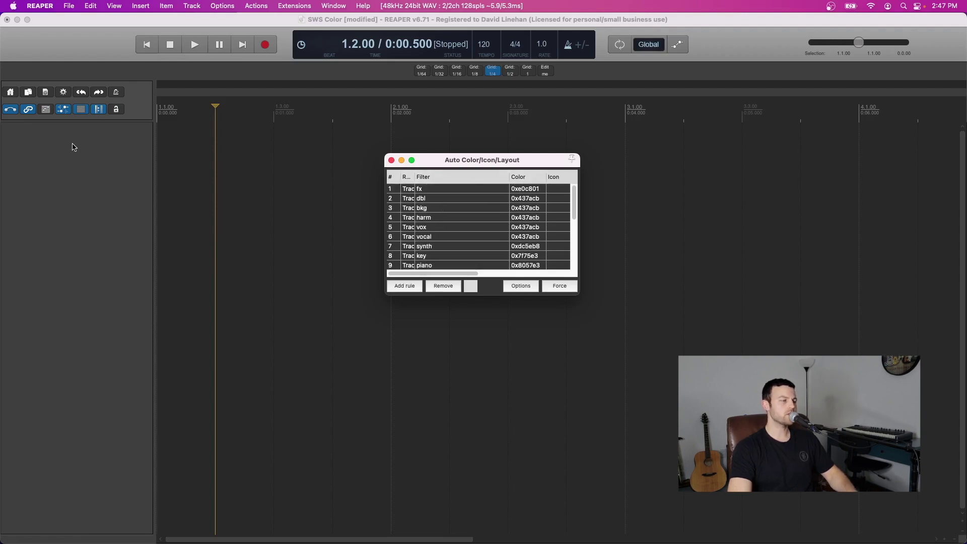
key(super+z)
Rename the Lead gtr1 track to guitar
click(50, 130)
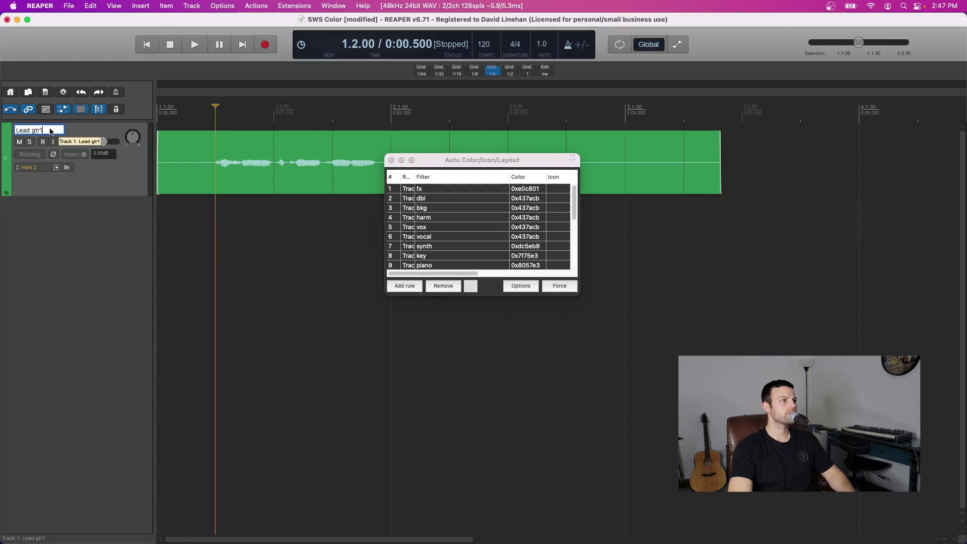
key(BackSpace)
key(BackSpace)
key(BackSpace)
key(BackSpace)
key(BackSpace)
key(BackSpace)
key(BackSpace)
key(BackSpace)
key(BackSpace)
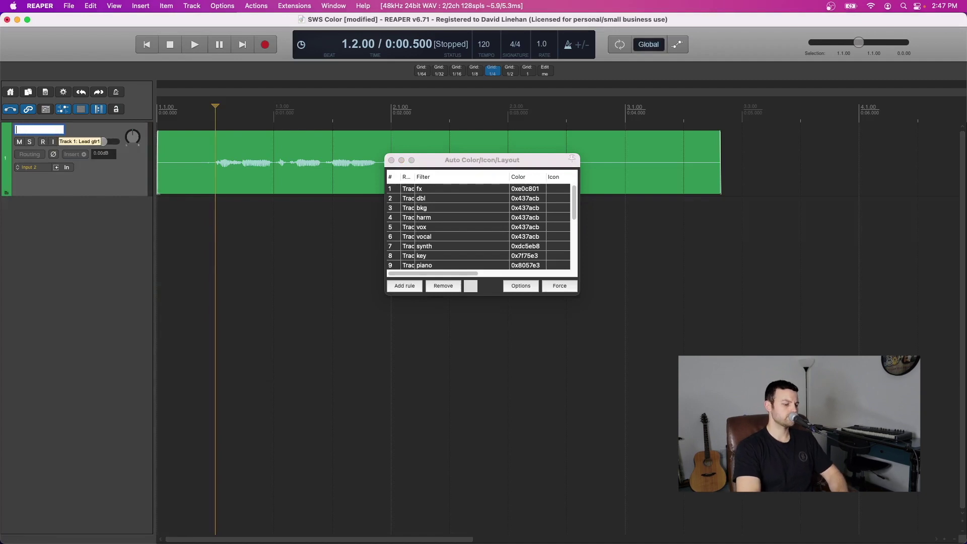
text(guitar)
key(Return)
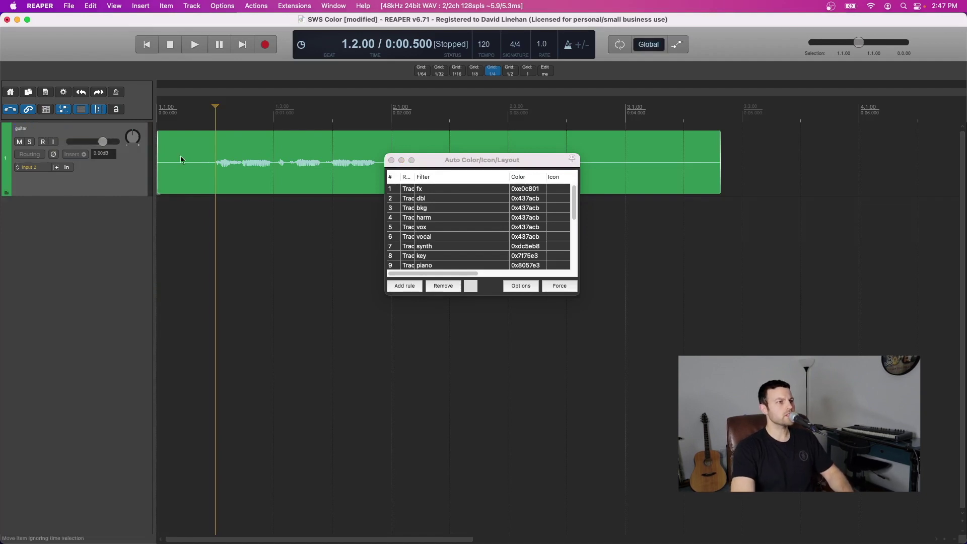
Add three new tracks named Vocals, synths and drums
double_click(60, 216)
text(Voca)
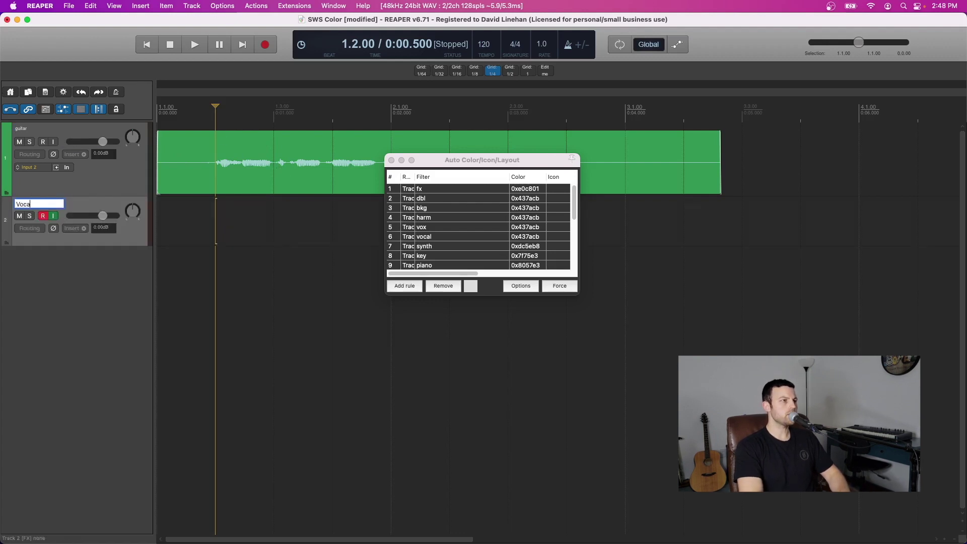
text(ls)
key(Return)
double_click(48, 275)
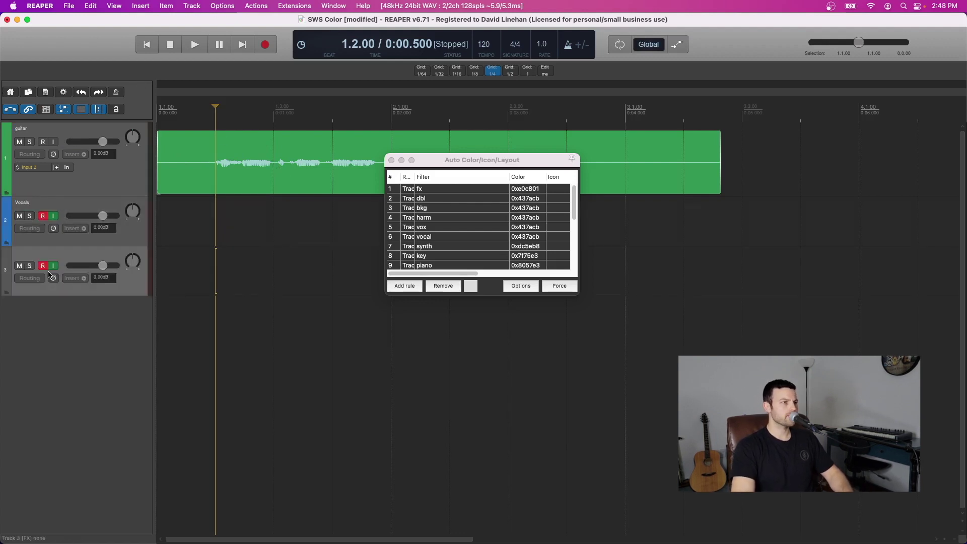
double_click(51, 260)
text(sy)
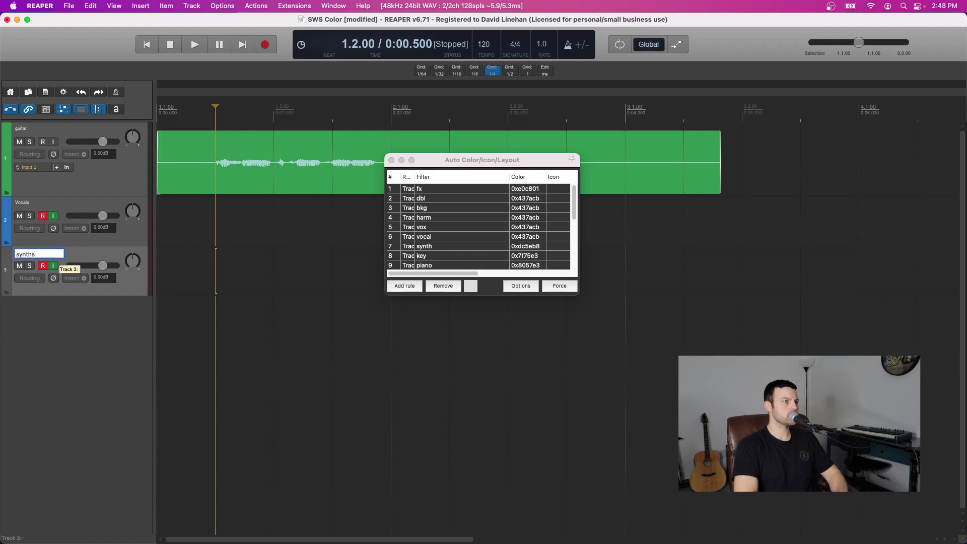
text(nths)
key(Return)
double_click(74, 318)
double_click(49, 304)
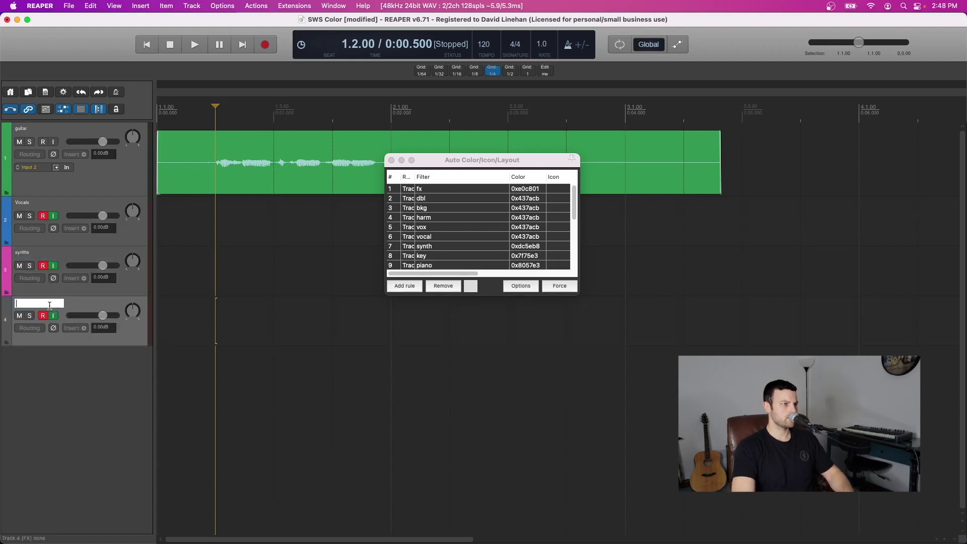
text(drums)
key(Return)
Rename the synths track to Synth Saw, then select the guitar audio item
double_click(51, 253)
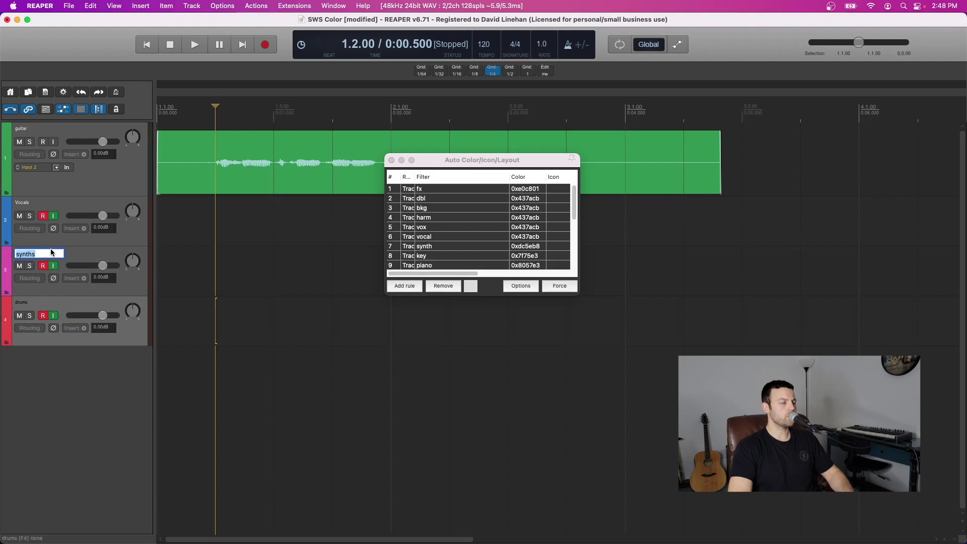
key(Right)
key(BackSpace)
key(BackSpace)
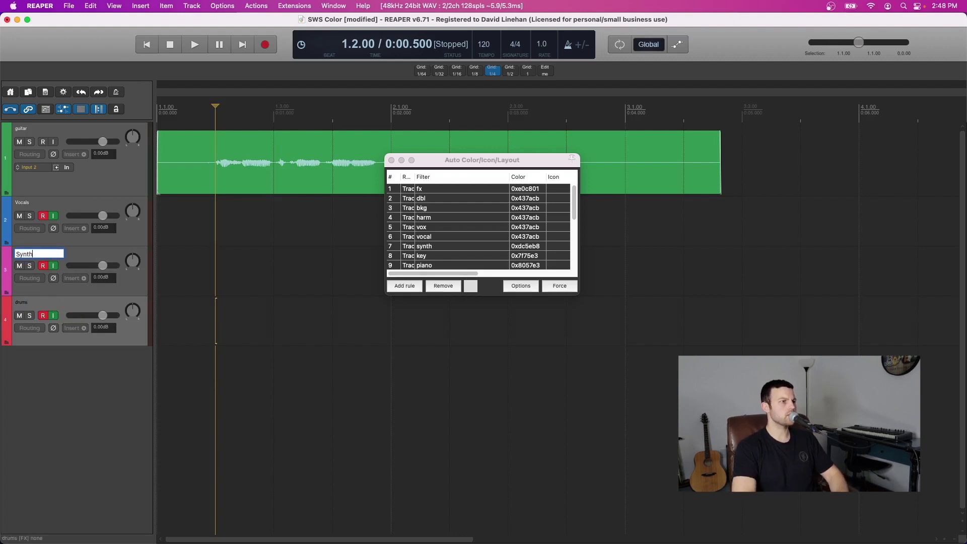
key(Return)
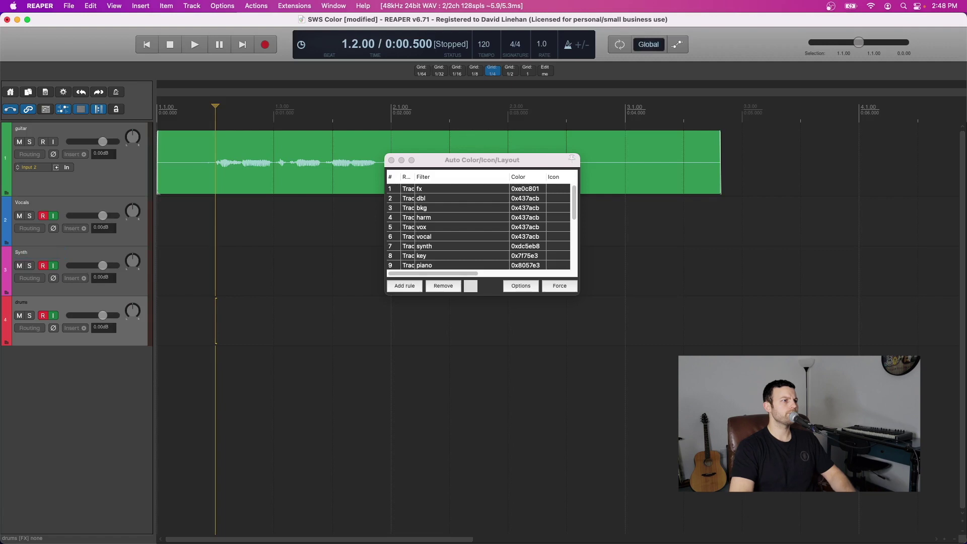
double_click(26, 254)
key(Right)
text(L)
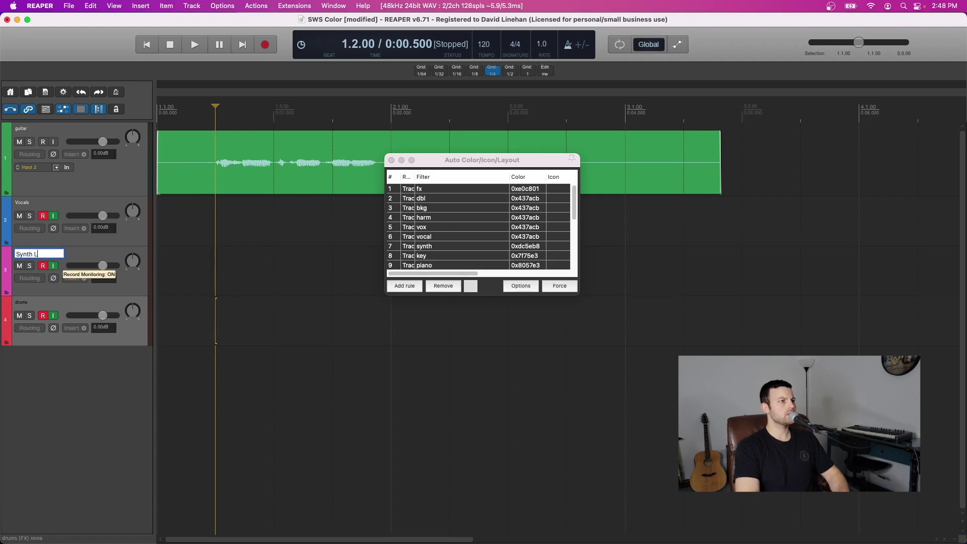
text(ea)
key(BackSpace)
key(BackSpace)
key(BackSpace)
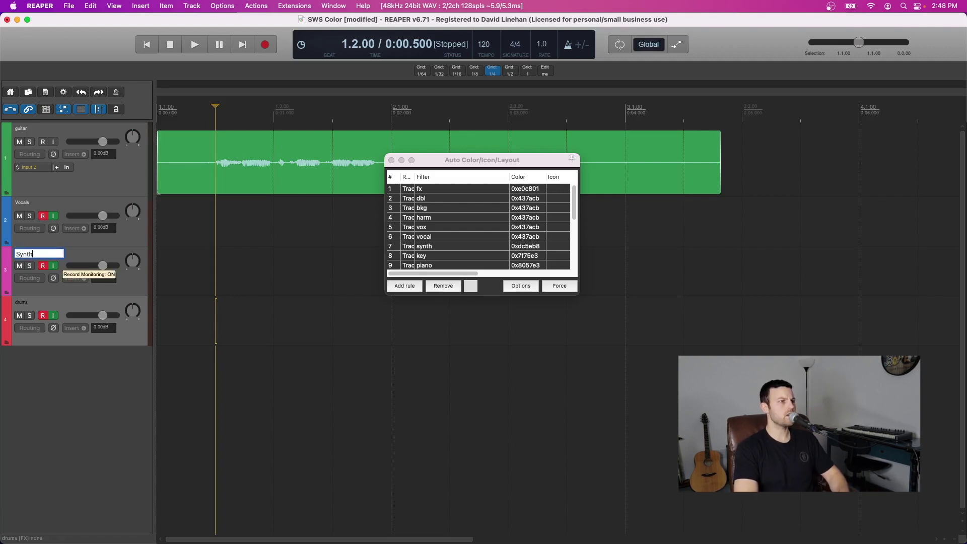
text(Saw)
key(Return)
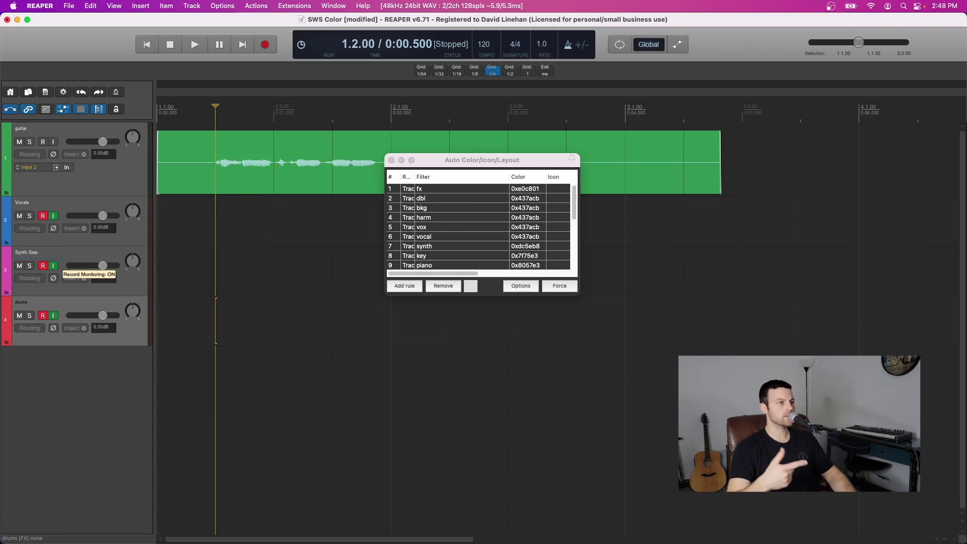
click(229, 166)
click(259, 209)
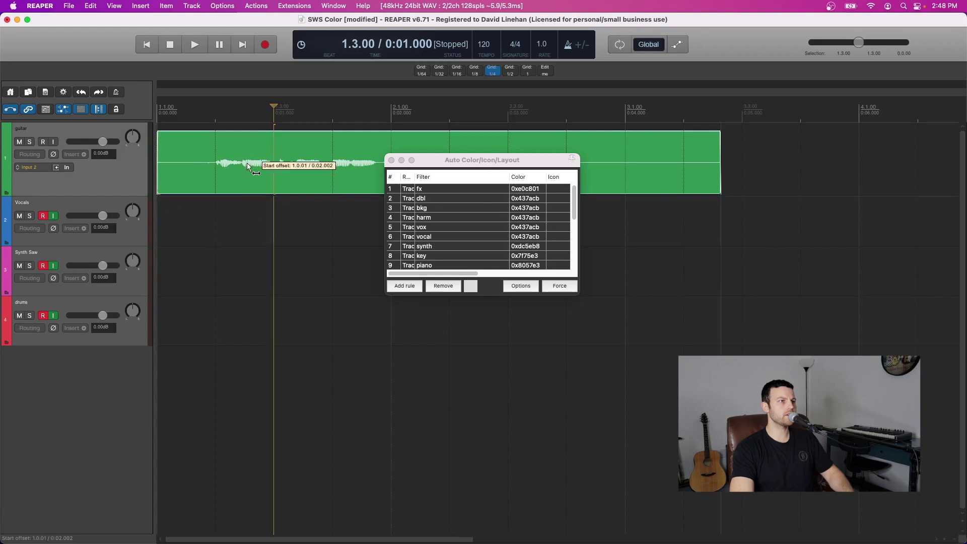
Copy the guitar item onto the Vocals, Synth Saw and drums tracks
drag(247, 143, 262, 322)
click(241, 318)
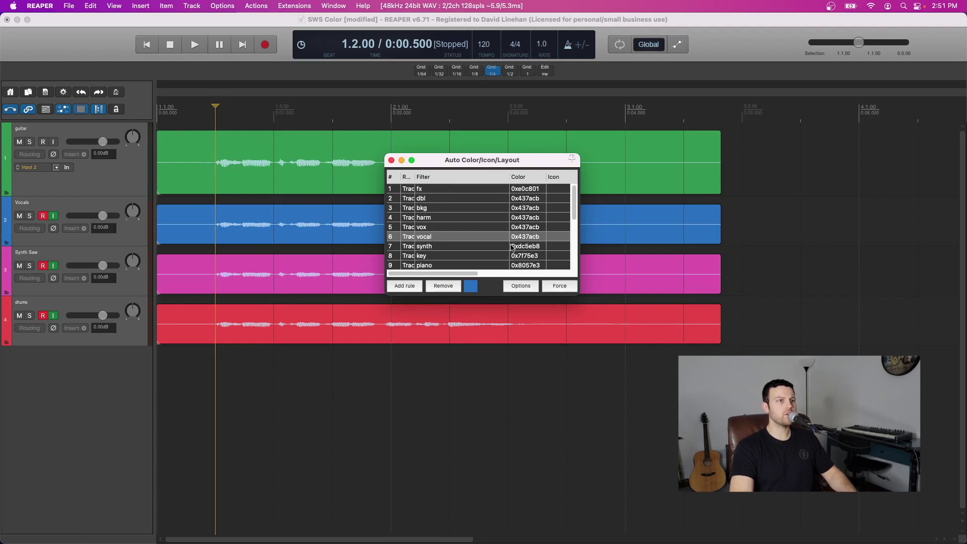
Add a fifth track named Vocal fx, colored yellow by the fx rule's 0xe0c801
double_click(51, 367)
text(B)
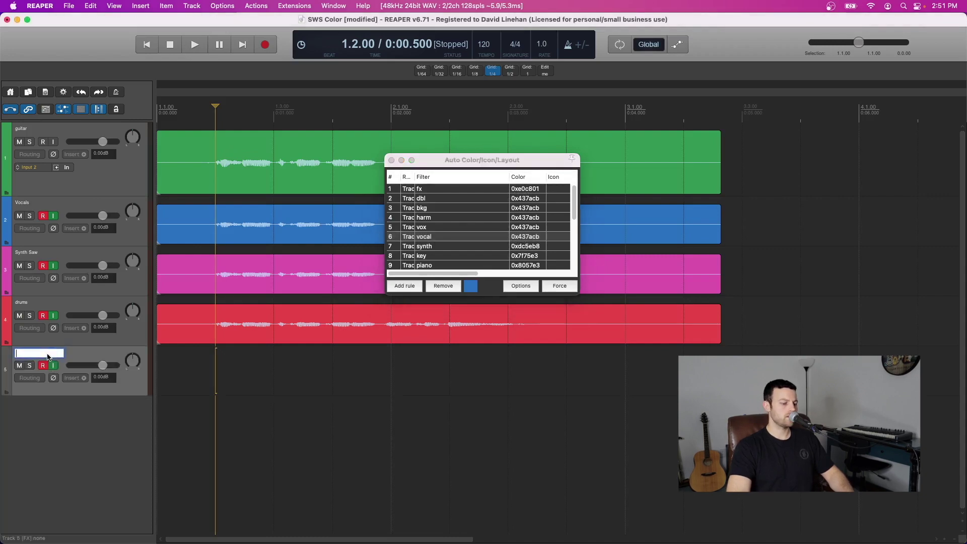
key(BackSpace)
text(Vocal fx)
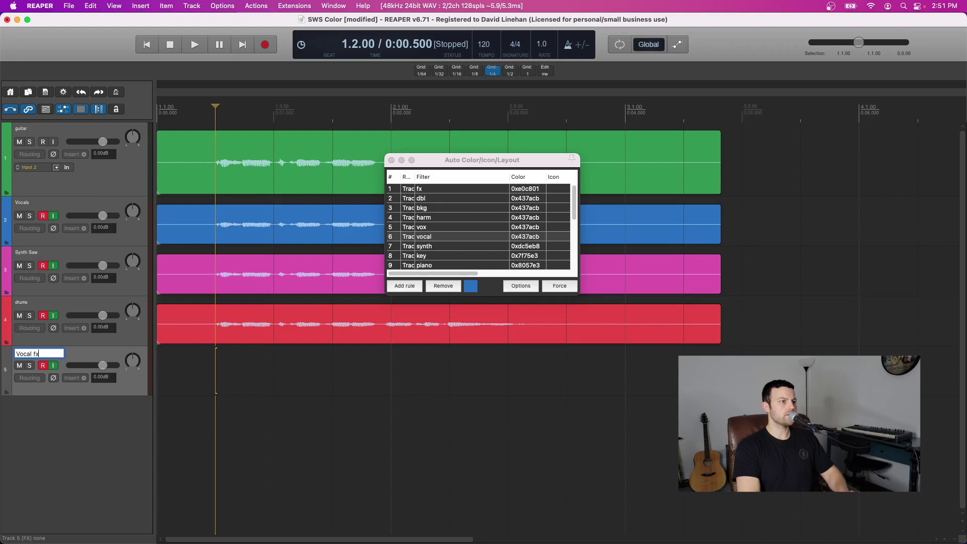
key(Return)
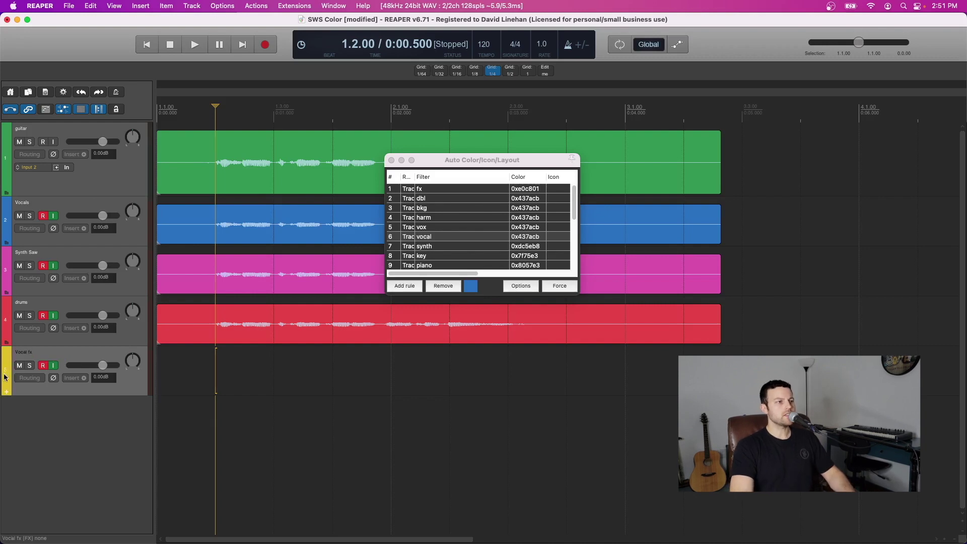
click(431, 190)
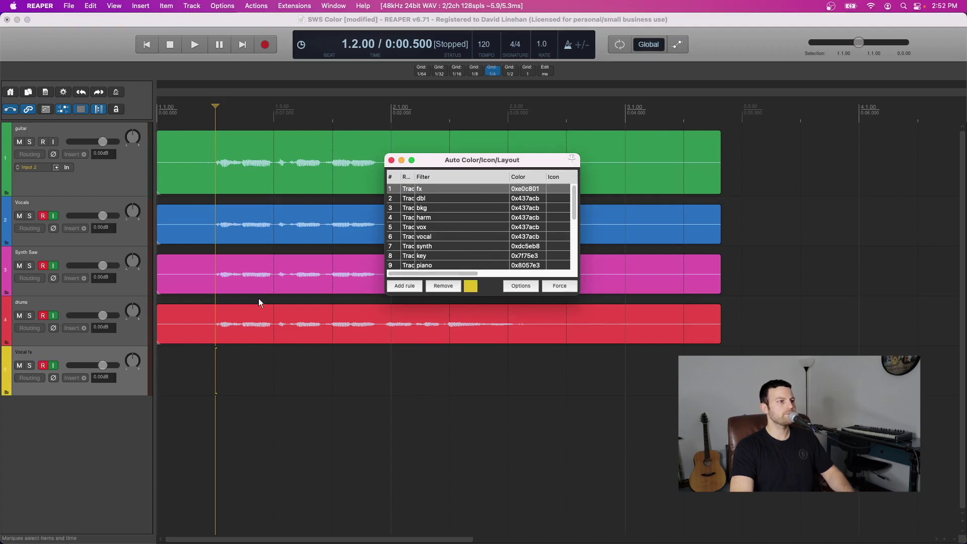
Copy the Vocals item onto Vocal fx and move that track to third position
drag(271, 211, 265, 360)
drag(72, 355, 79, 261)
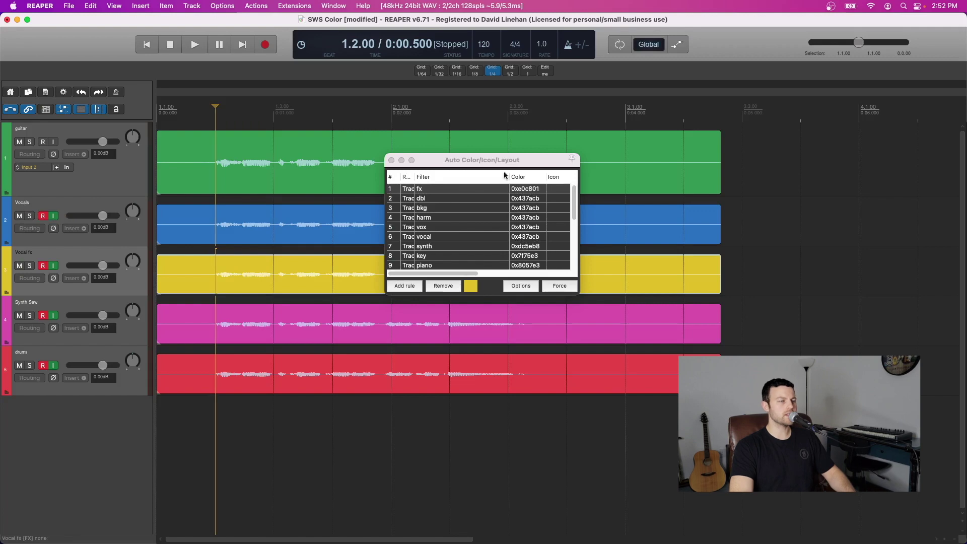
click(488, 286)
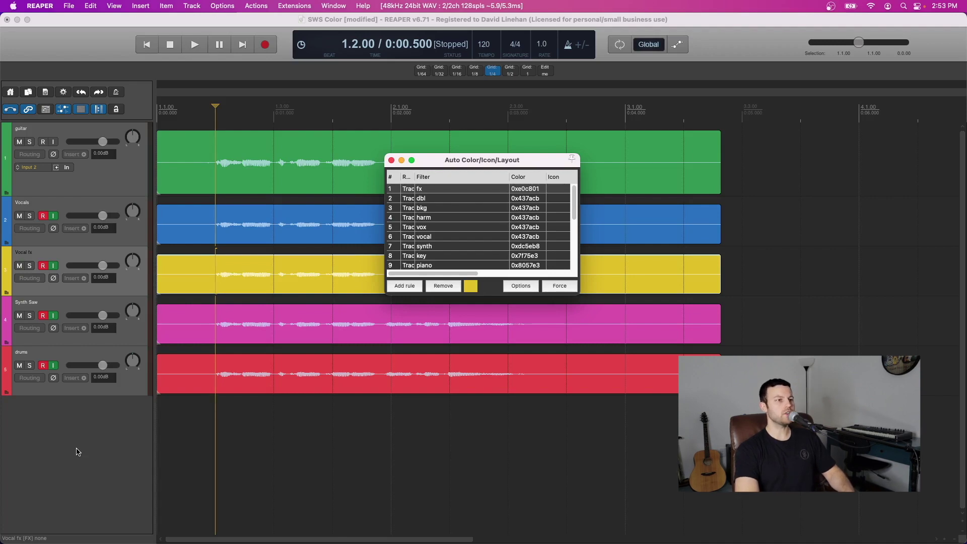
key(super+m)
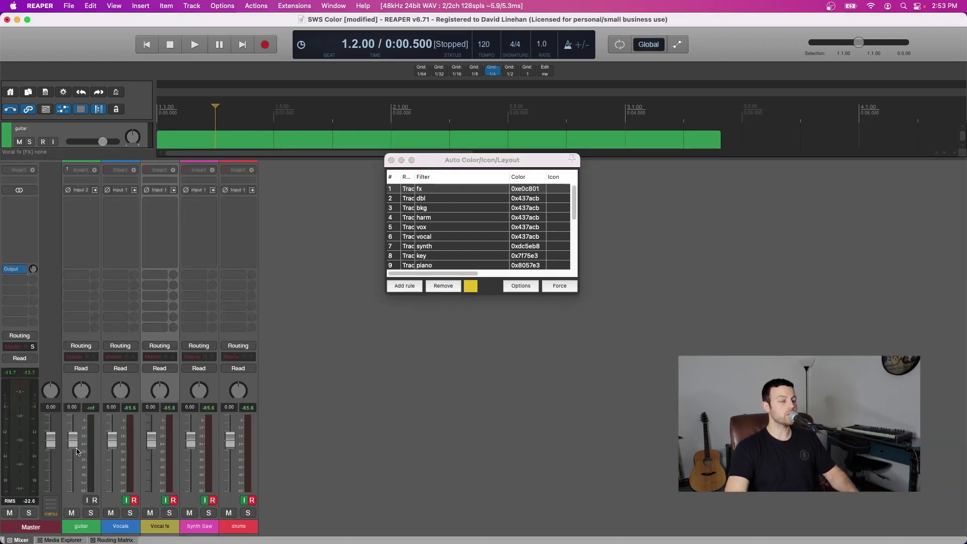